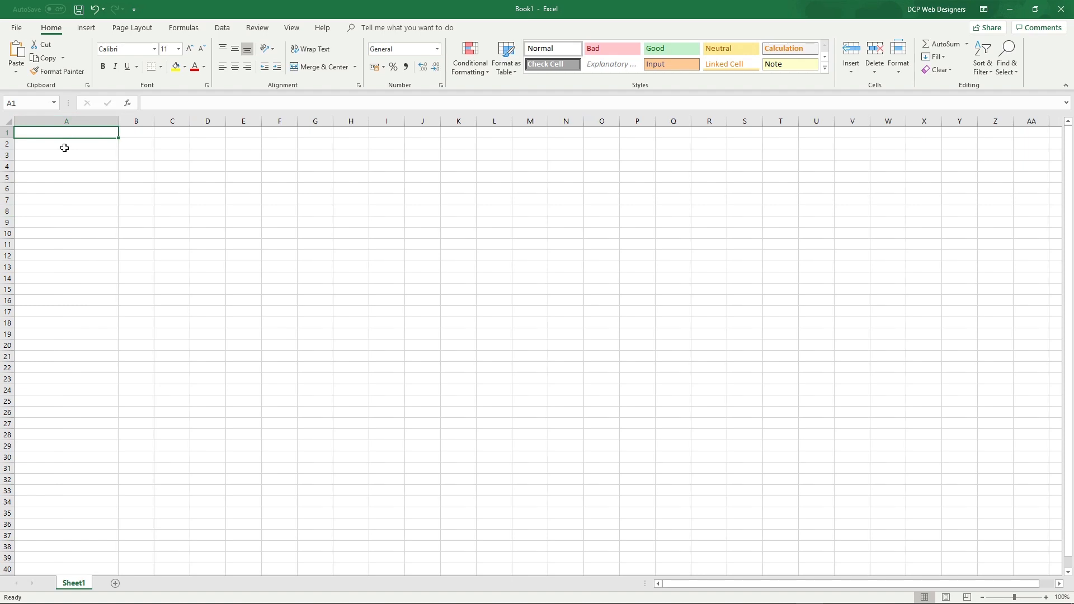
Enter Month in A1 and a provisional Cost heading in B1, widening column B
{"action": "type", "text": "Month"}
{"action": "key", "text": "Return"}
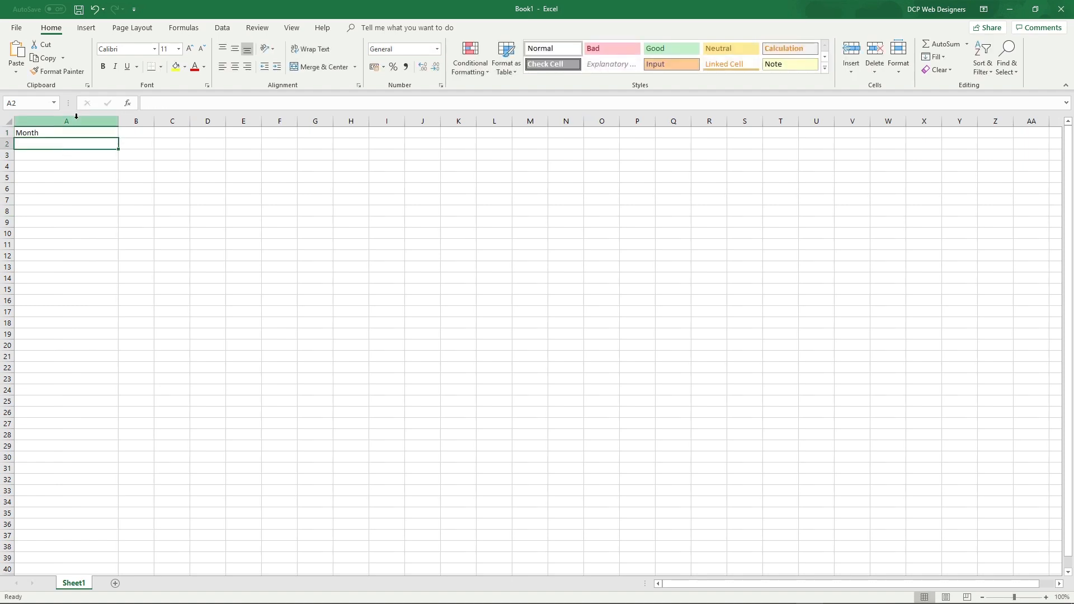
{"action": "left_click", "coordinate": [74, 131]}
{"action": "left_click_drag", "start_coordinate": [153, 121], "coordinate": [205, 121]}
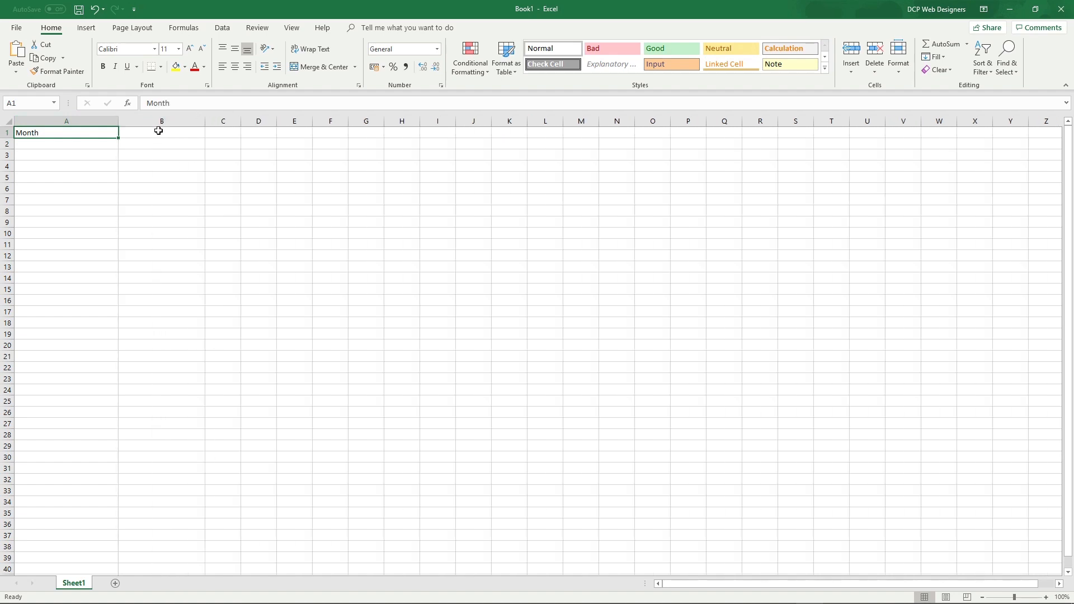
{"action": "left_click", "coordinate": [158, 131]}
{"action": "type", "text": "Cost"}
{"action": "key", "text": "Return"}
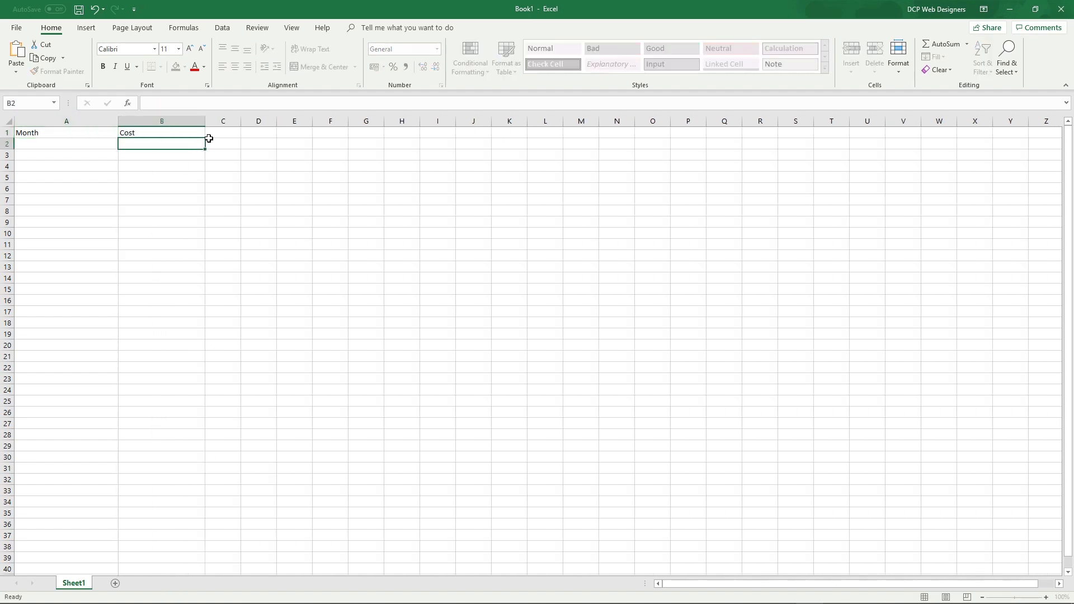
{"action": "left_click", "coordinate": [92, 132]}
{"action": "left_click", "coordinate": [72, 145]}
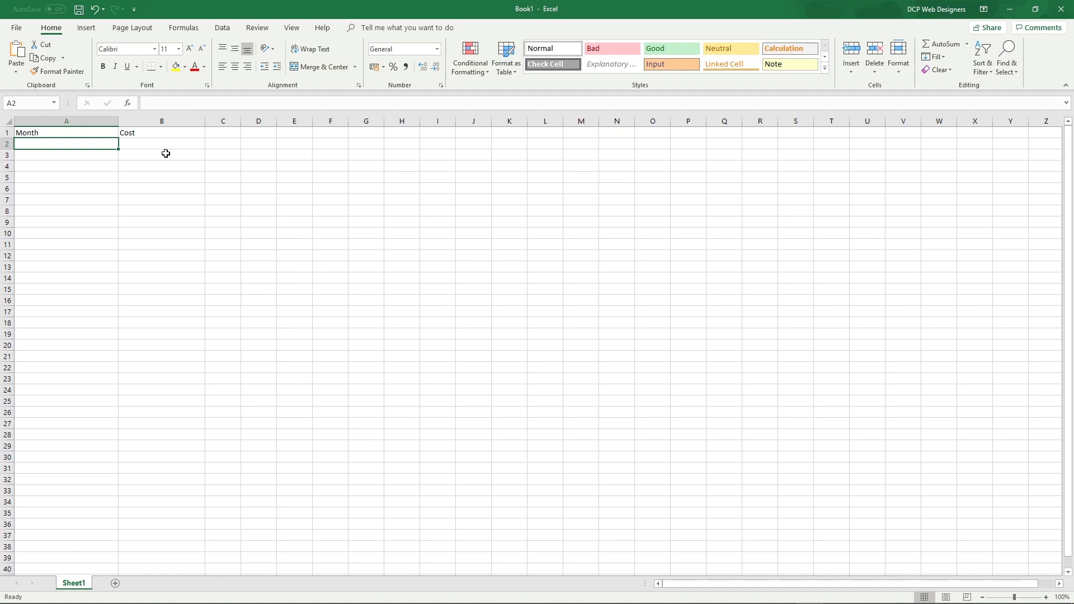
Widen column C and set B1:D1 to Phone Costs, Internet Costs and Staff Wages
{"action": "left_click_drag", "start_coordinate": [241, 121], "coordinate": [307, 121]}
{"action": "left_click", "coordinate": [165, 130]}
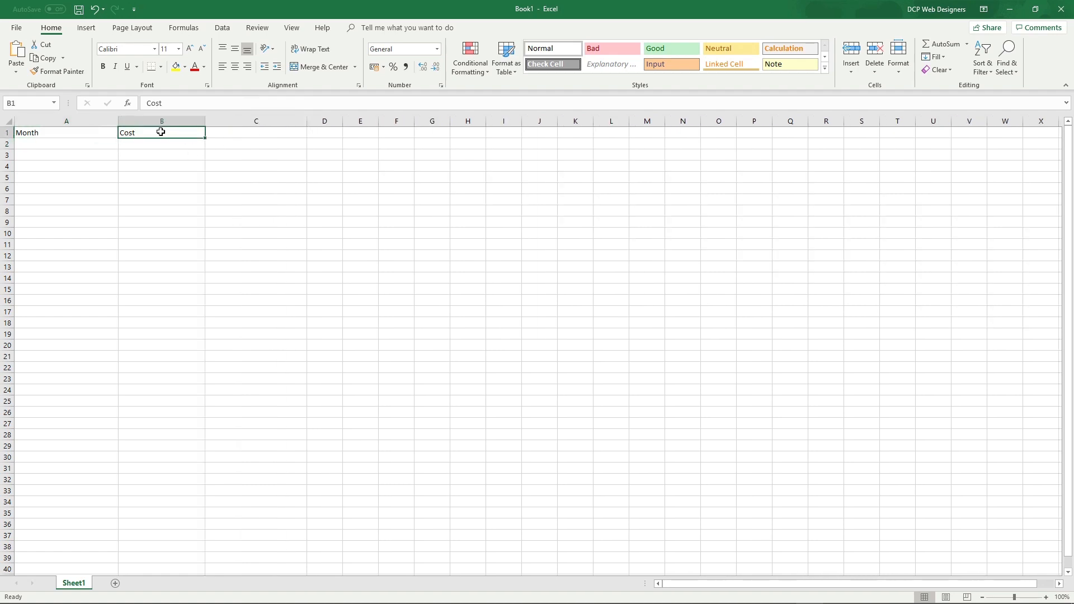
{"action": "double_click", "coordinate": [160, 132]}
{"action": "left_click_drag", "start_coordinate": [161, 131], "coordinate": [79, 129]}
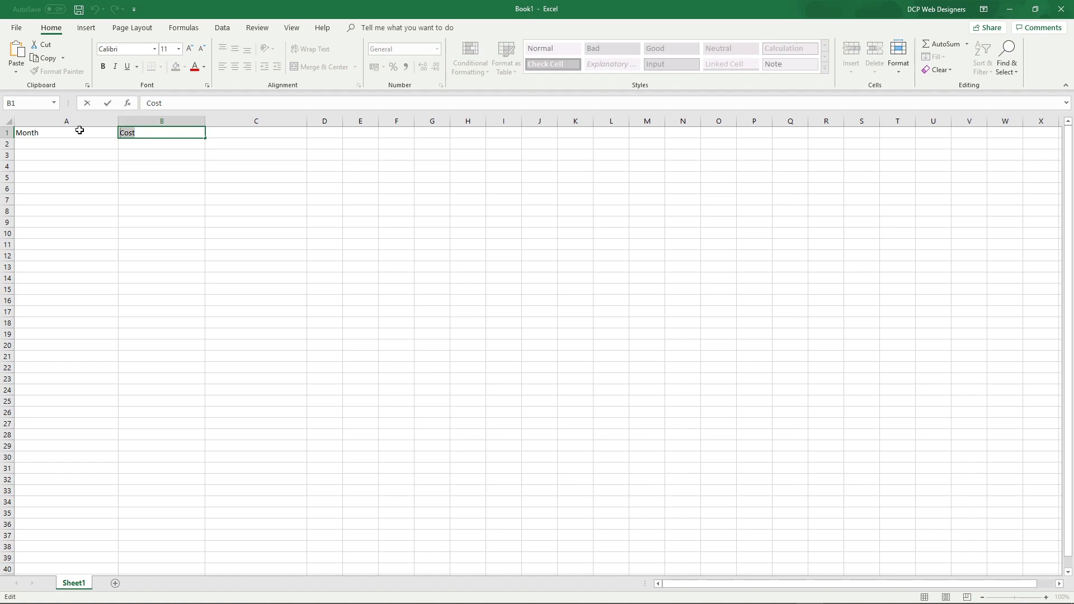
{"action": "type", "text": "Phone Costs"}
{"action": "key", "text": "Tab"}
{"action": "type", "text": "In"}
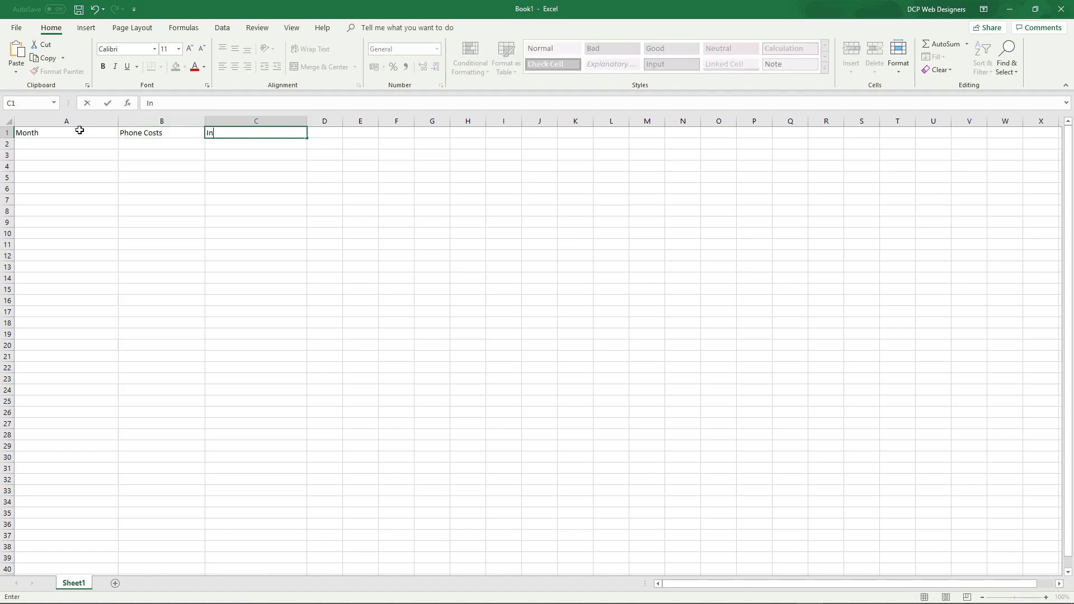
{"action": "type", "text": "ternet Costs"}
{"action": "key", "text": "Tab"}
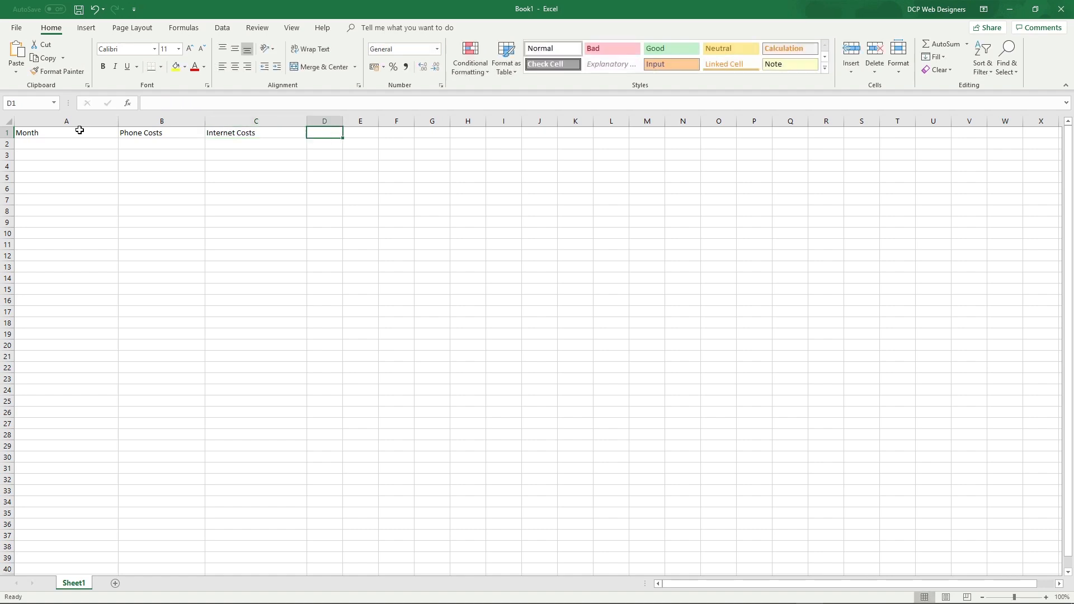
{"action": "type", "text": "Staff Wag"}
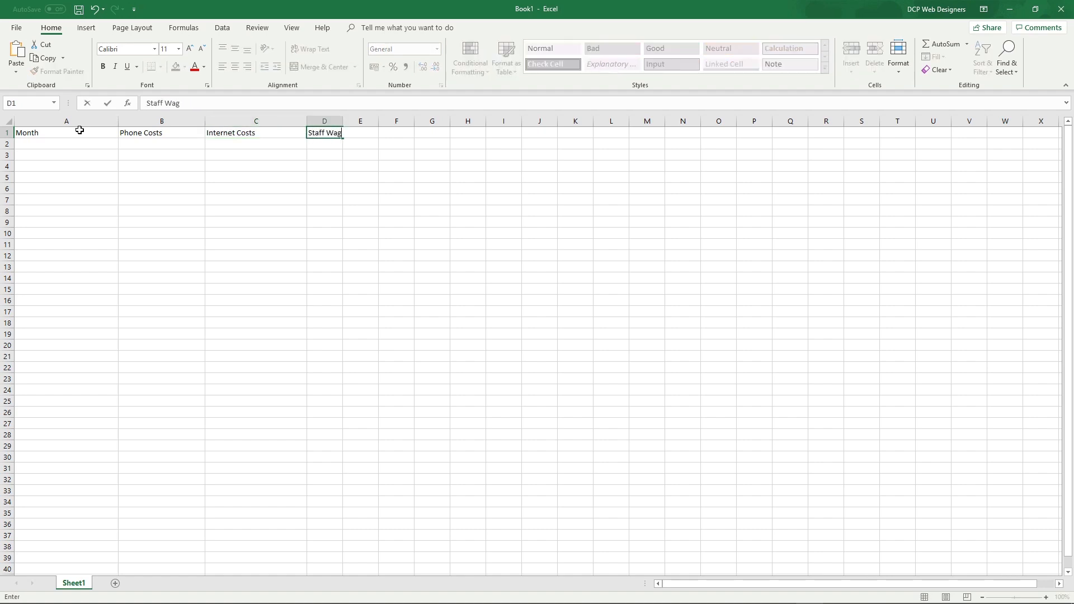
{"action": "type", "text": "es"}
{"action": "key", "text": "Return"}
Widen column D and make the row 1 headings bold
{"action": "left_click_drag", "start_coordinate": [345, 122], "coordinate": [354, 122]}
{"action": "left_click", "coordinate": [50, 137]}
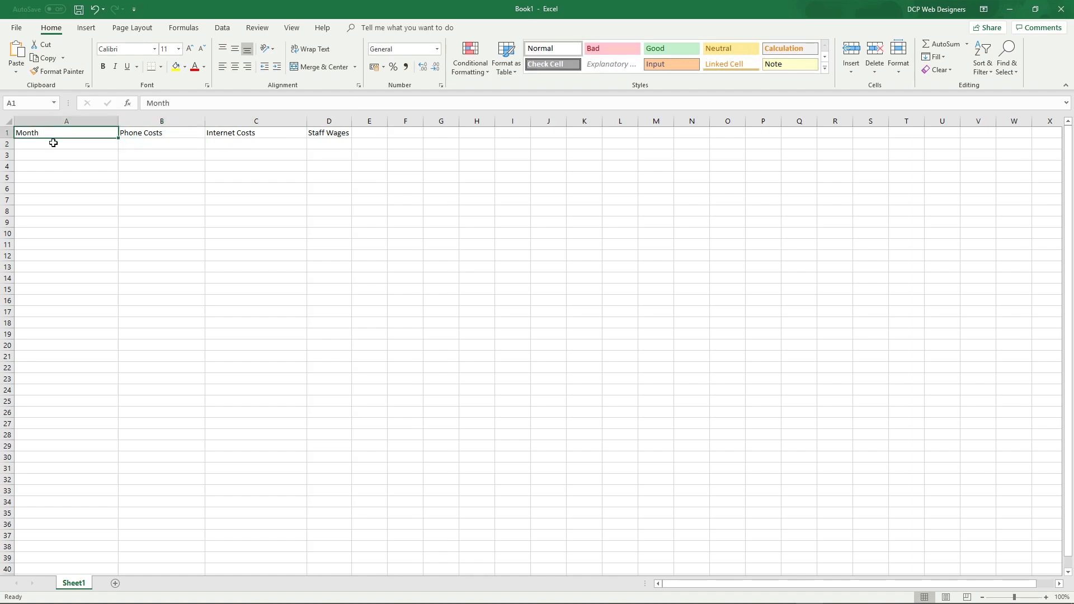
{"action": "left_click", "coordinate": [4, 132]}
{"action": "left_click", "coordinate": [103, 66]}
{"action": "scroll", "coordinate": [193, 215], "scroll_direction": "up", "scroll_amount": 5, "text": "ctrl"}
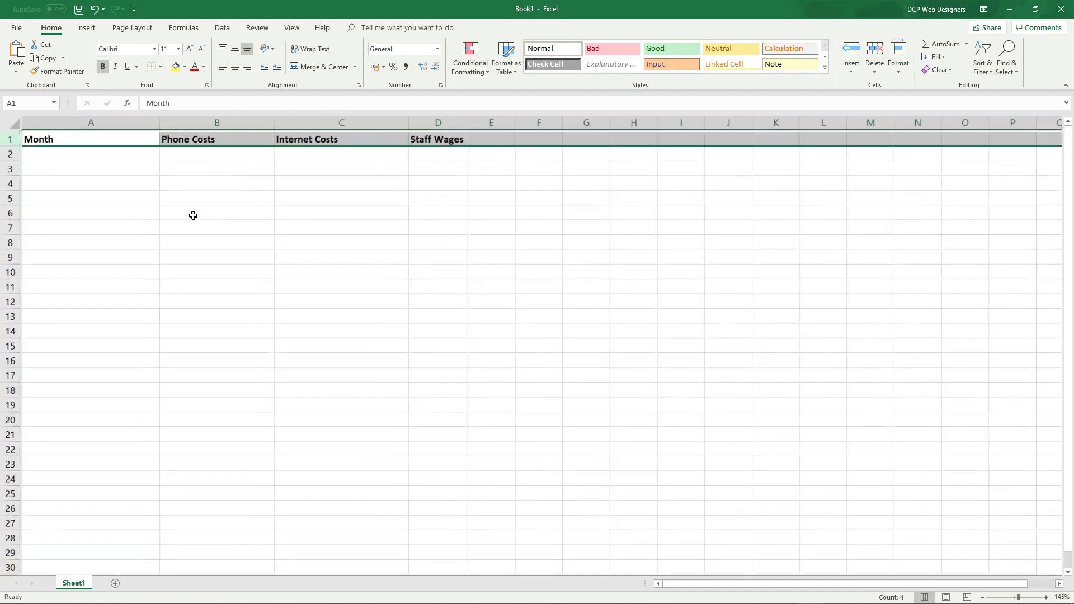
{"action": "left_click", "coordinate": [392, 263]}
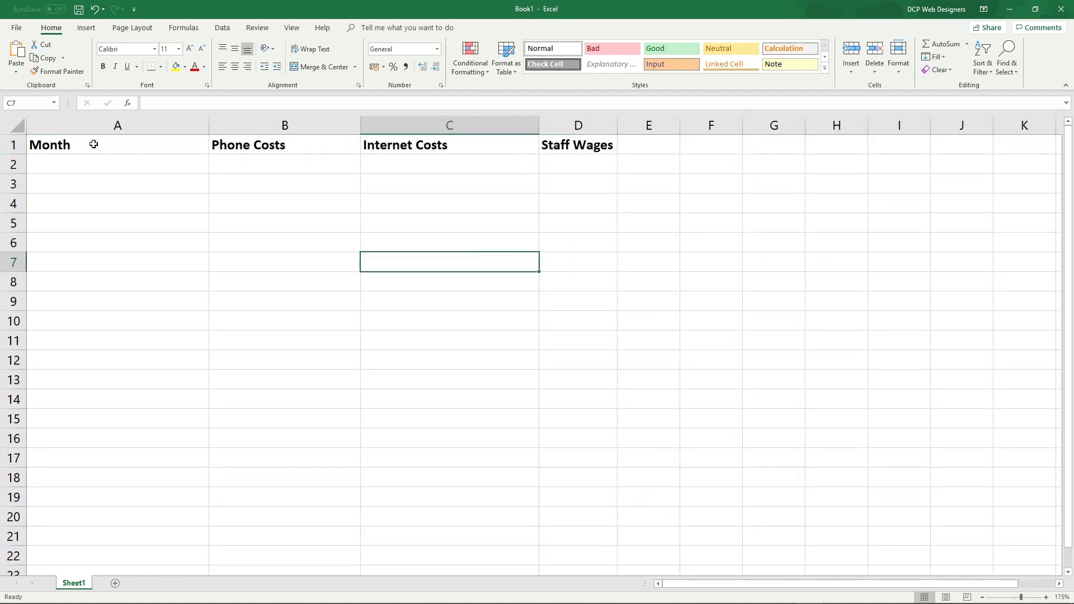
AutoFit all columns to their contents and enter Jan in A2
{"action": "left_click", "coordinate": [14, 125]}
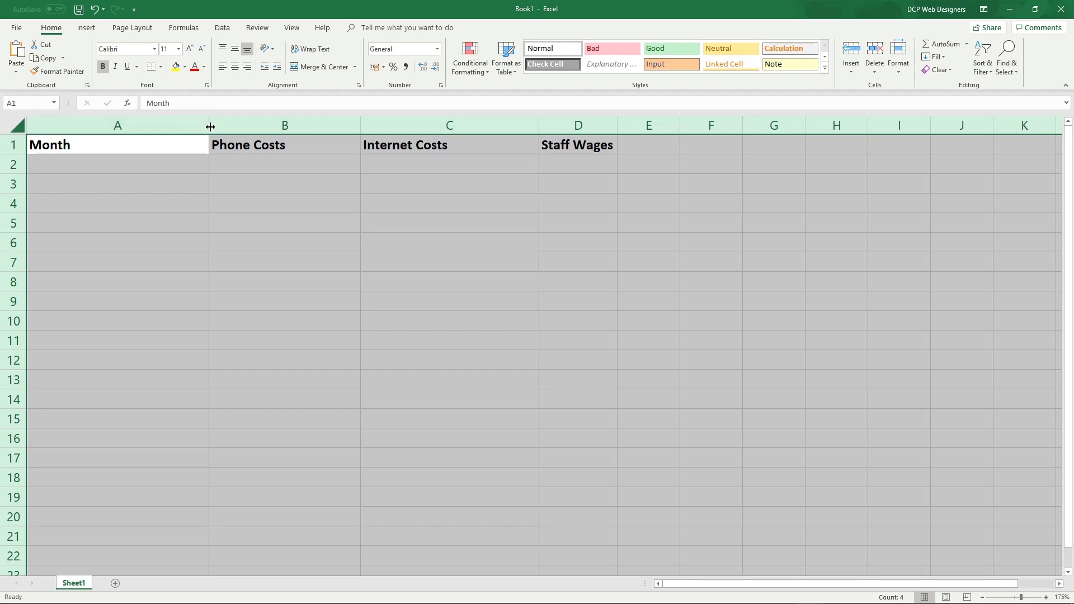
{"action": "double_click", "coordinate": [360, 126]}
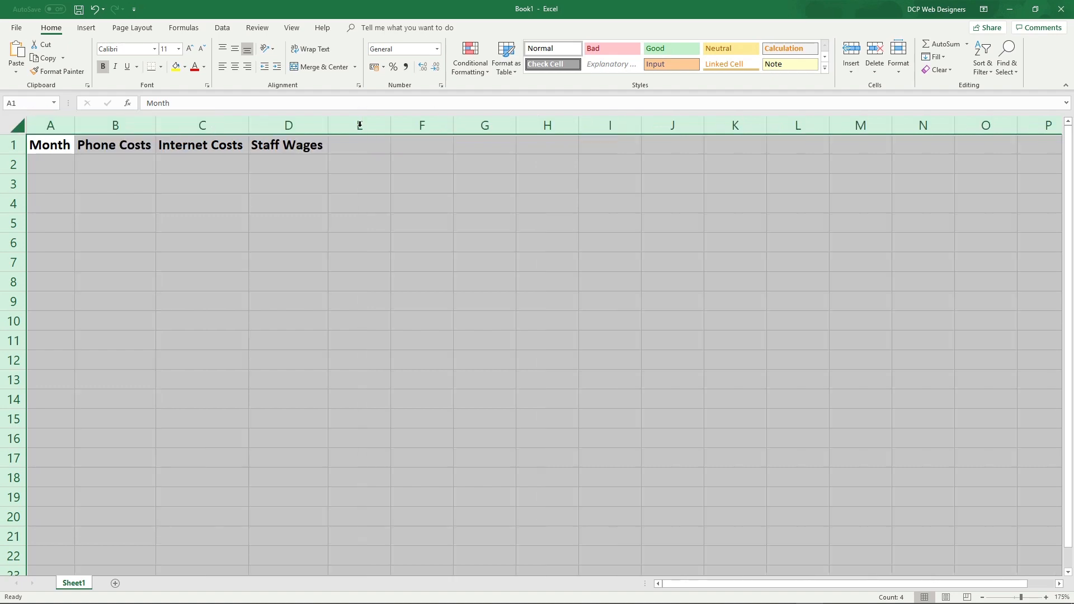
{"action": "left_click", "coordinate": [195, 229]}
{"action": "left_click", "coordinate": [59, 159]}
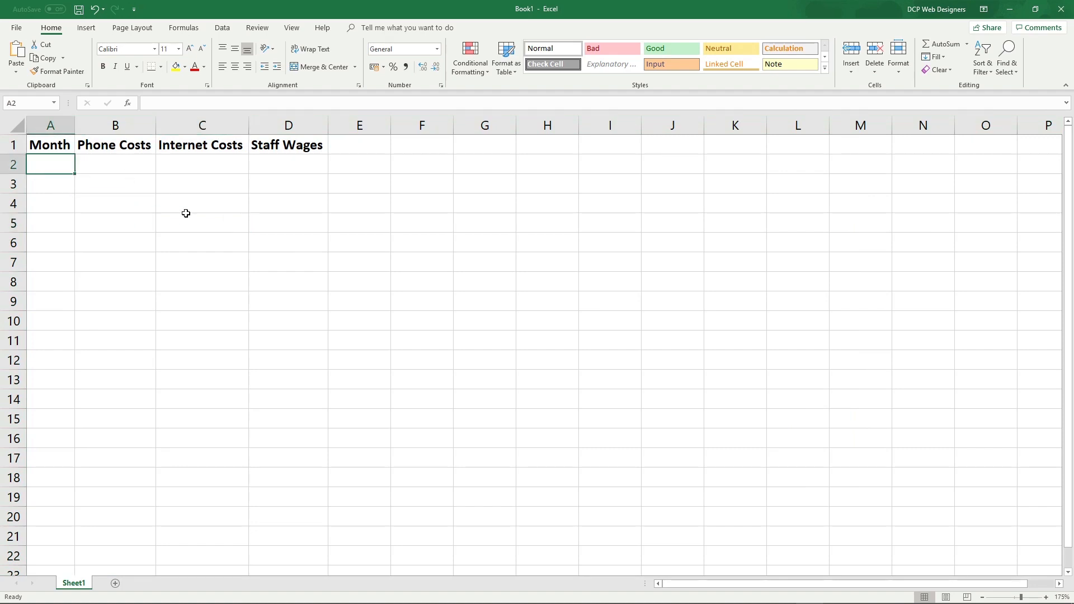
{"action": "type", "text": "Jan"}
{"action": "key", "text": "Return"}
{"action": "left_click", "coordinate": [55, 170]}
AutoFill from Jan in A2 so A3:A13 list Feb through Dec
{"action": "scroll", "coordinate": [150, 190], "scroll_direction": "up", "scroll_amount": 4}
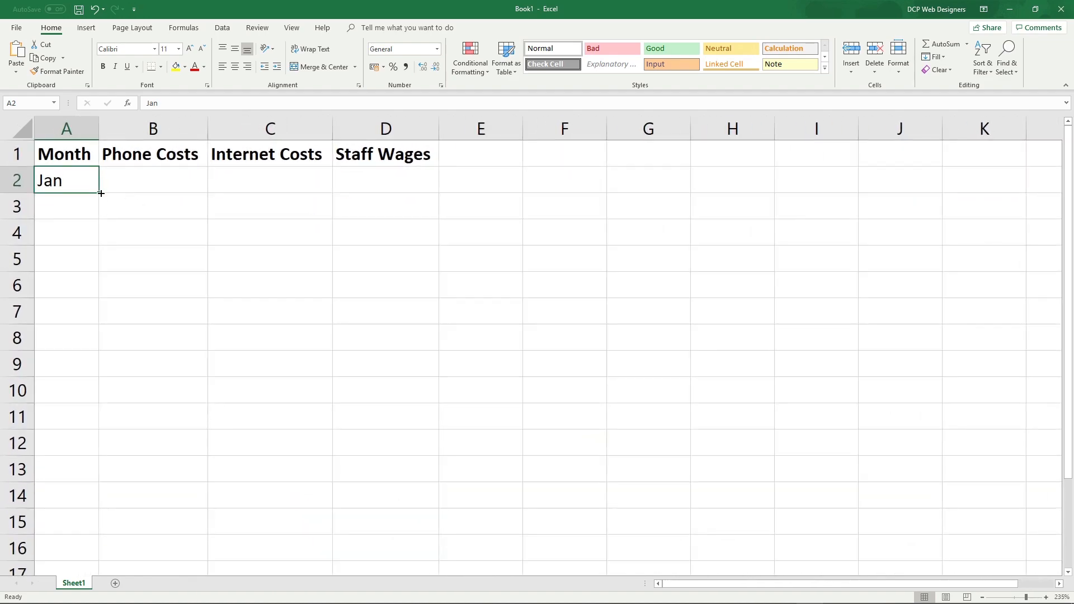
{"action": "left_click_drag", "start_coordinate": [98, 192], "coordinate": [79, 486]}
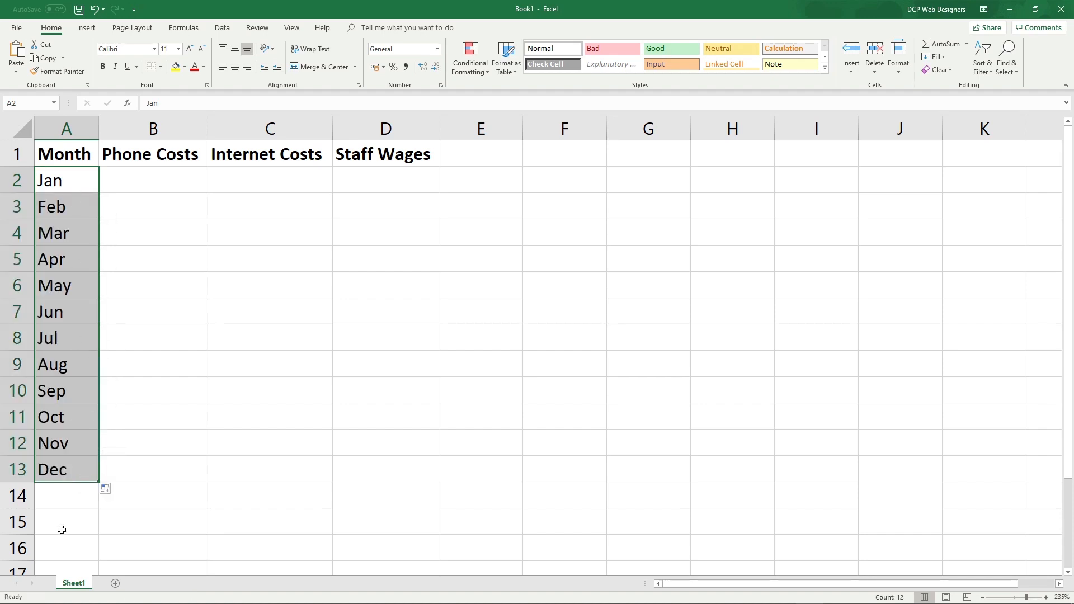
{"action": "left_click", "coordinate": [188, 224]}
{"action": "left_click_drag", "start_coordinate": [152, 128], "coordinate": [384, 125]}
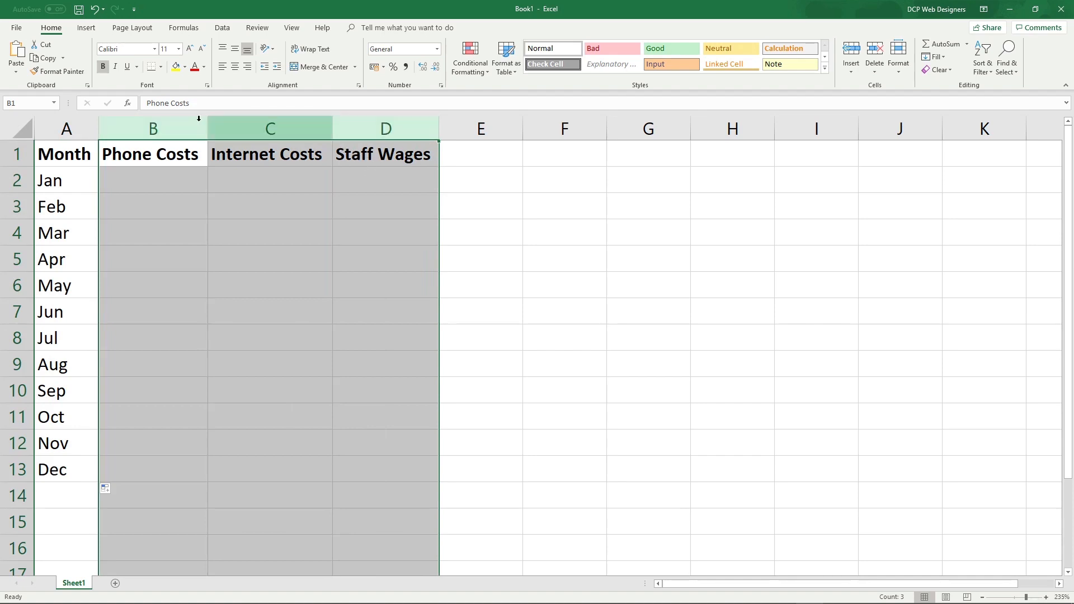
Format columns B through D as £ Currency with 2 decimal places
{"action": "right_click", "coordinate": [355, 134]}
{"action": "left_click", "coordinate": [385, 252]}
{"action": "left_click", "coordinate": [263, 177]}
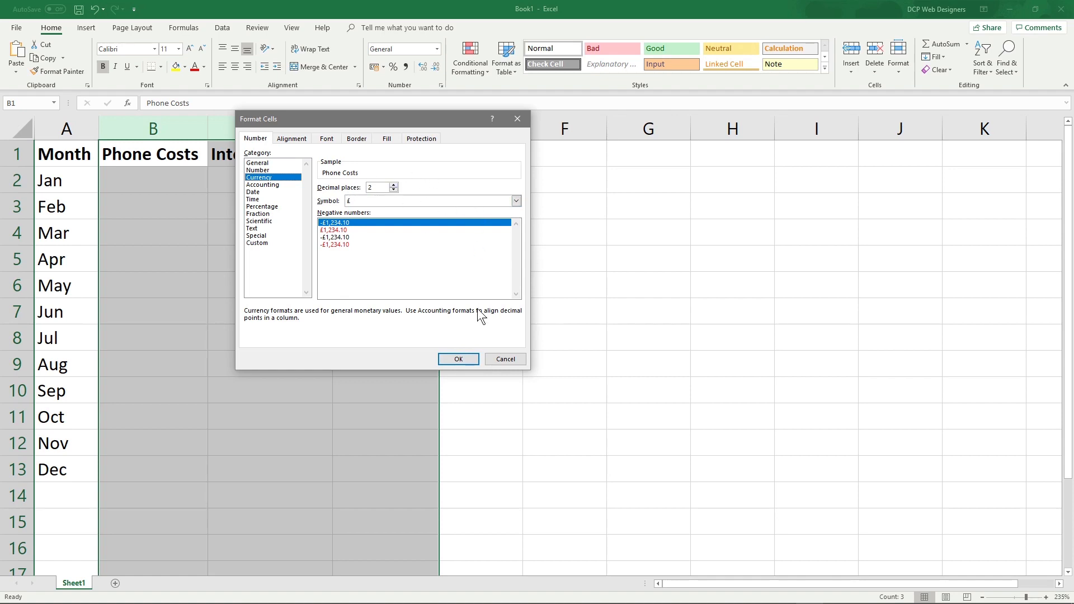
{"action": "left_click", "coordinate": [476, 361]}
{"action": "left_click", "coordinate": [141, 202]}
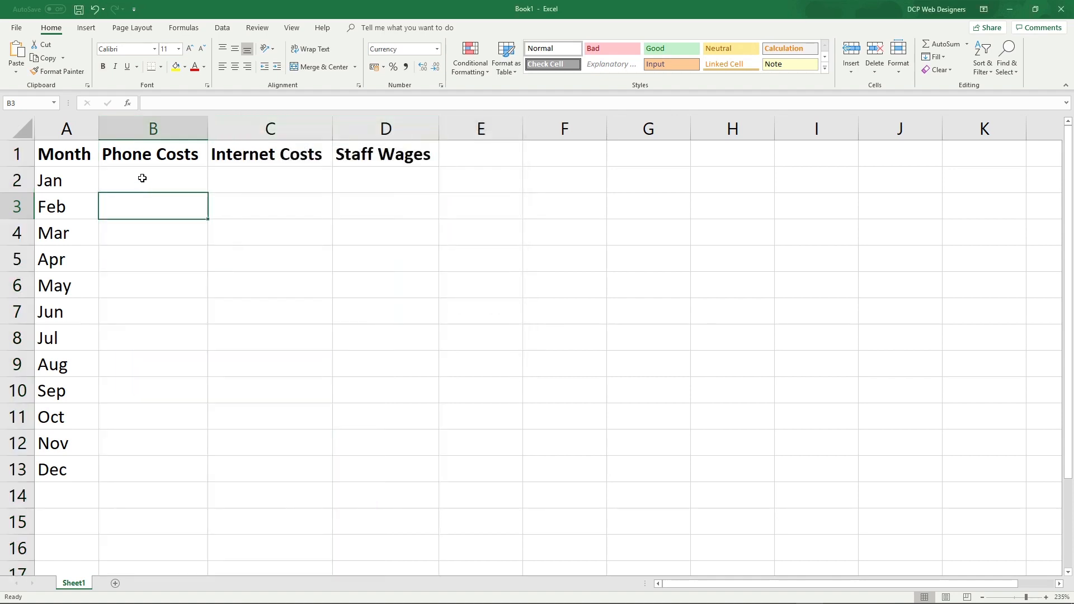
Enter Phone Costs for Jan–May: £95.00 for Jan–Apr and £96.00 for May
{"action": "left_click", "coordinate": [142, 178]}
{"action": "type", "text": "1"}
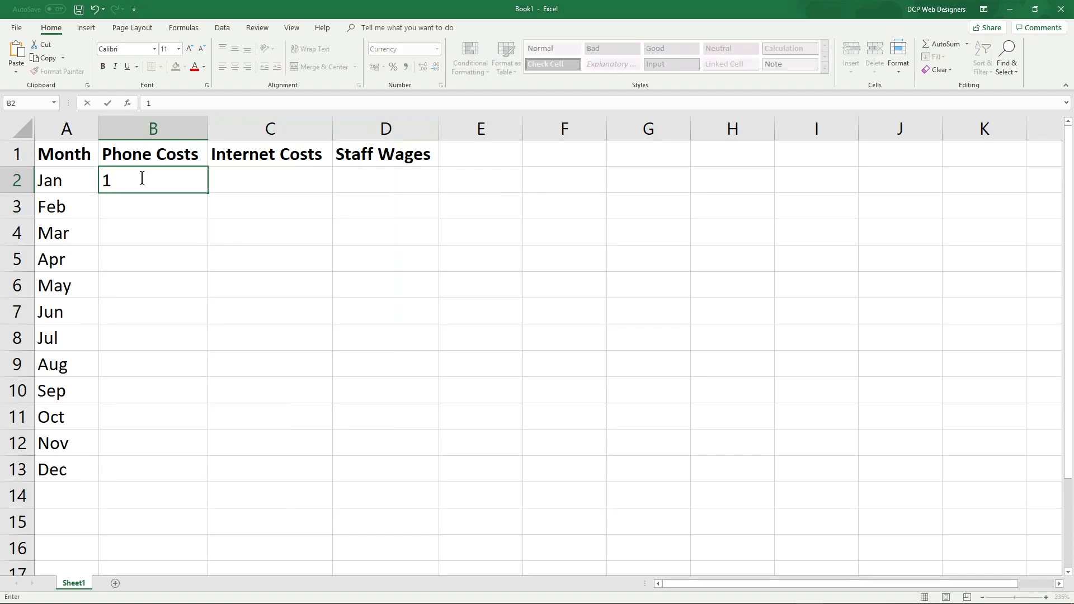
{"action": "type", "text": "5"}
{"action": "key", "text": "Return"}
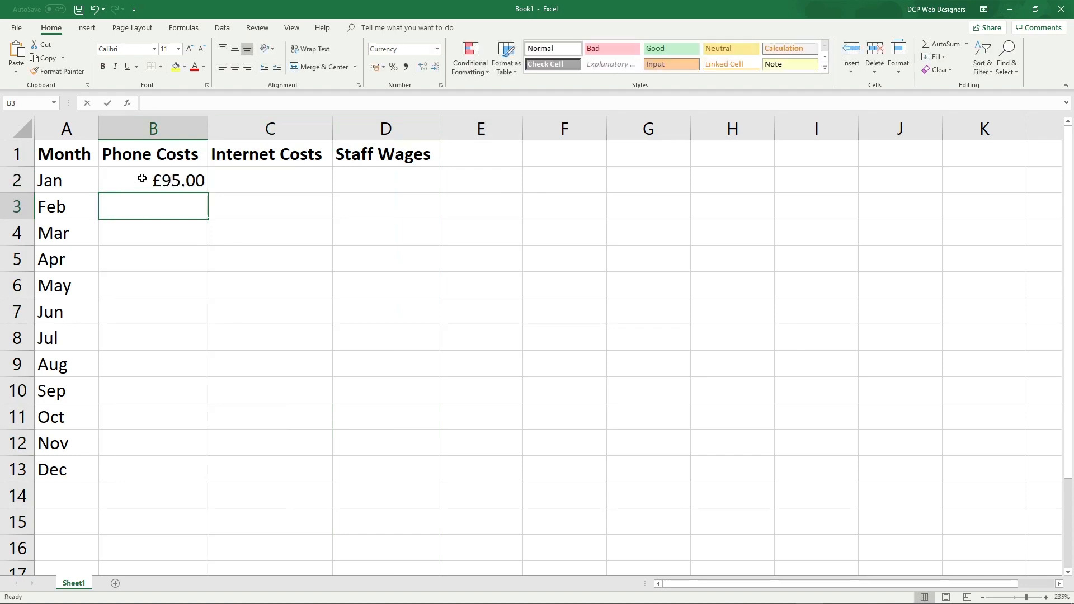
{"action": "type", "text": "95"}
{"action": "key", "text": "Return"}
{"action": "type", "text": "95"}
{"action": "key", "text": "Return"}
{"action": "type", "text": "95"}
{"action": "key", "text": "Return"}
{"action": "type", "text": "59"}
{"action": "key", "text": "Return"}
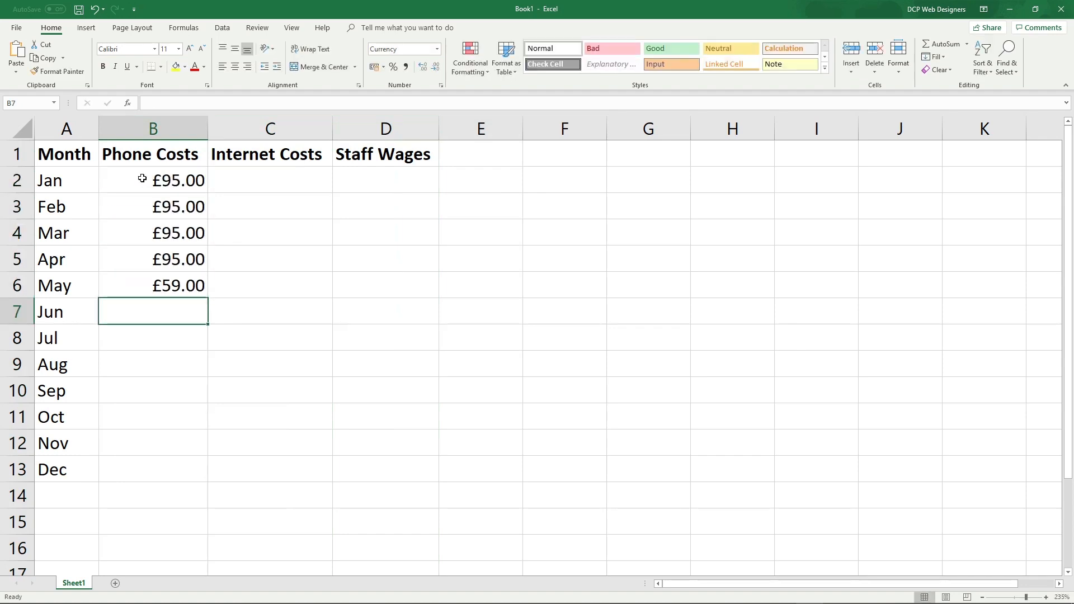
{"action": "key", "text": "Up"}
{"action": "type", "text": "96"}
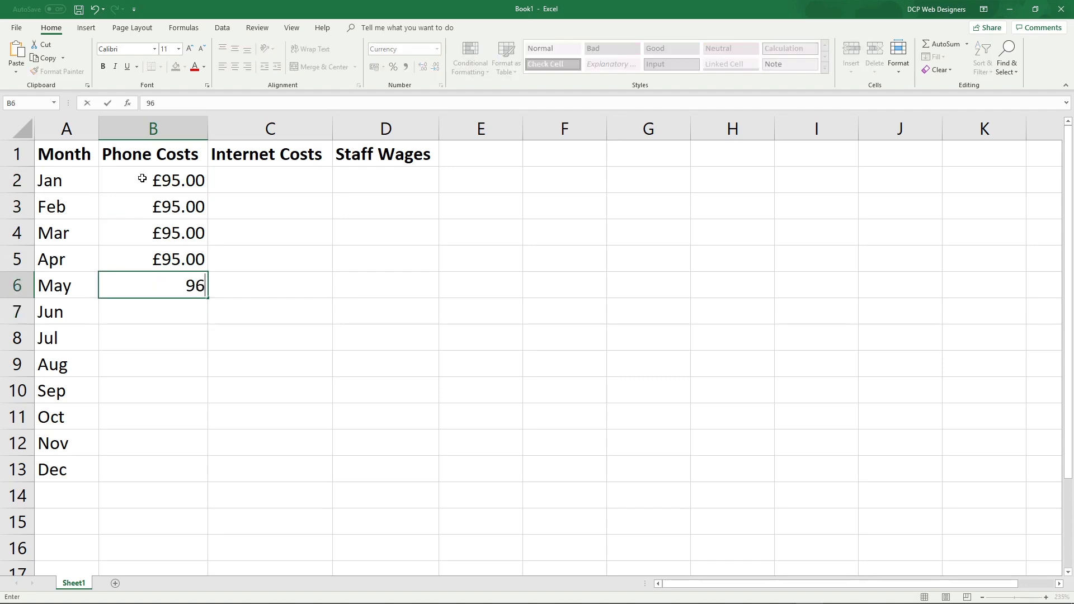
{"action": "key", "text": "Return"}
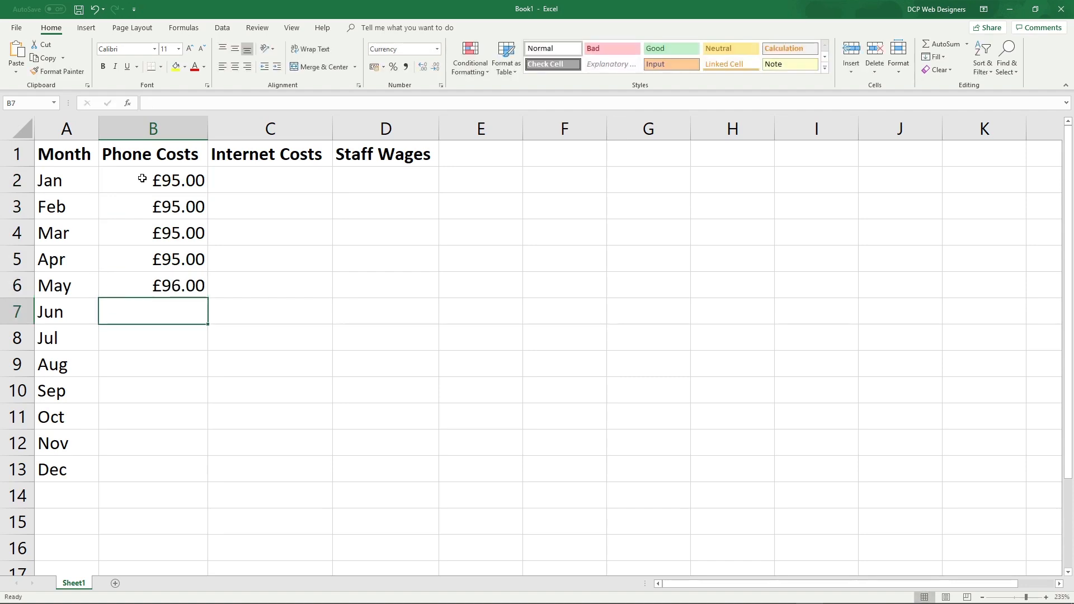
Enter Phone Costs of £150.00 for Jun, £145.00 for Jul–Aug and £85.00 for Sep–Dec
{"action": "type", "text": "150"}
{"action": "key", "text": "Return"}
{"action": "type", "text": "145"}
{"action": "key", "text": "Return"}
{"action": "type", "text": "145"}
{"action": "key", "text": "Return"}
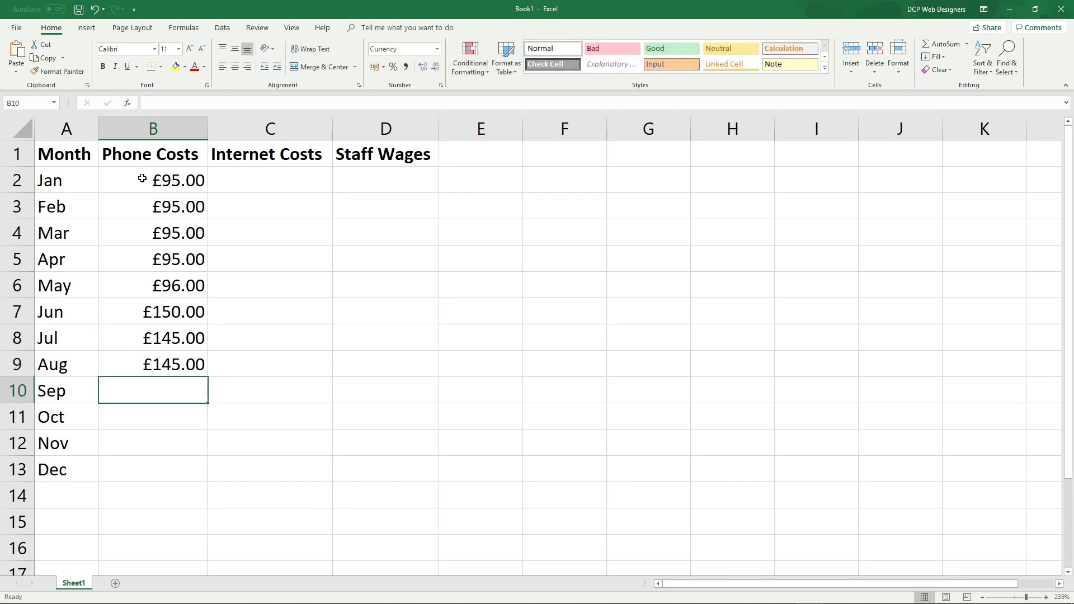
{"action": "type", "text": "8"}
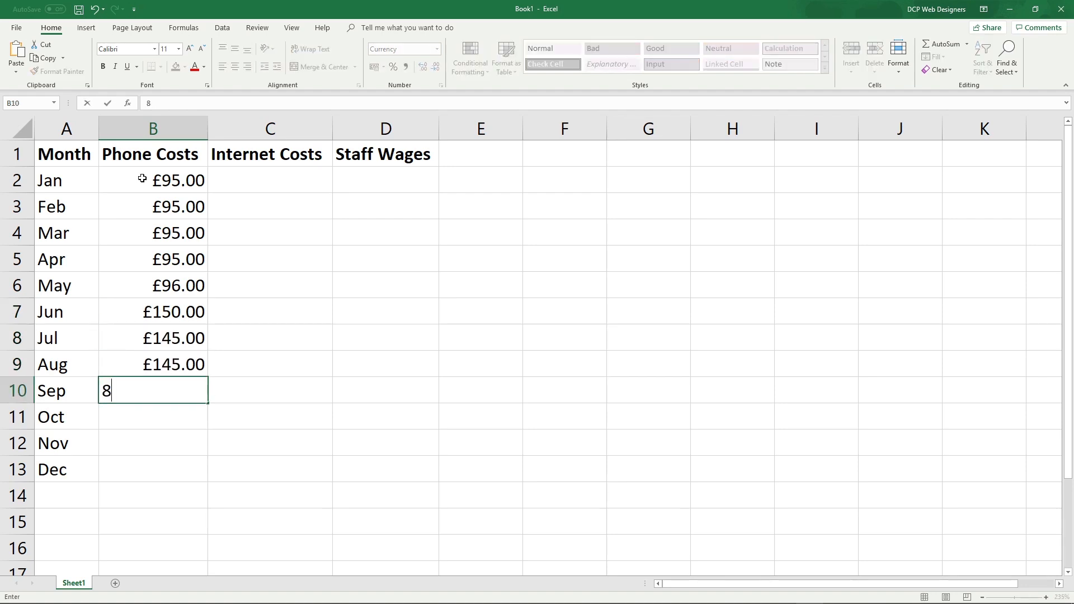
{"action": "key", "text": "BackSpace"}
{"action": "type", "text": "85"}
{"action": "key", "text": "Return"}
{"action": "type", "text": "8"}
{"action": "key", "text": "Return"}
{"action": "key", "text": "Up"}
{"action": "type", "text": "85"}
{"action": "key", "text": "Return"}
{"action": "type", "text": "85"}
{"action": "key", "text": "Return"}
{"action": "type", "text": "85"}
{"action": "key", "text": "Tab"}
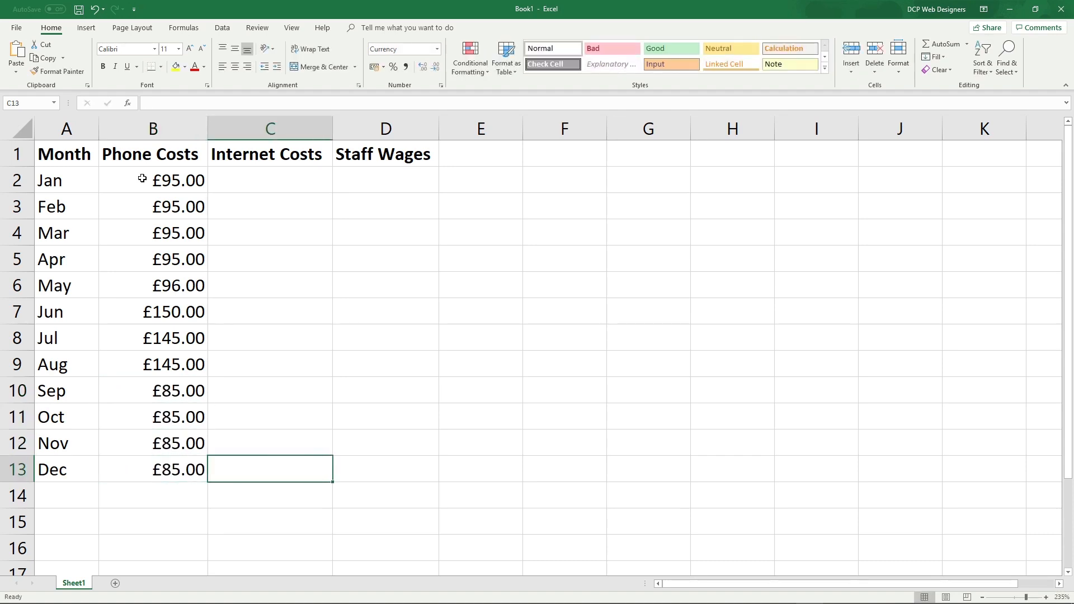
{"action": "key", "text": "Up"}
{"action": "key", "text": "Up"}
{"action": "key", "text": "Up"}
{"action": "key", "text": "Up"}
{"action": "key", "text": "Up"}
{"action": "key", "text": "Up"}
{"action": "key", "text": "Up"}
{"action": "key", "text": "Up"}
{"action": "key", "text": "Up"}
{"action": "key", "text": "Up"}
{"action": "key", "text": "Up"}
{"action": "key", "text": "Up"}
Enter £25.00 Internet Costs in C2:C13 for every month, clearing a stray entry below
{"action": "key", "text": "Down"}
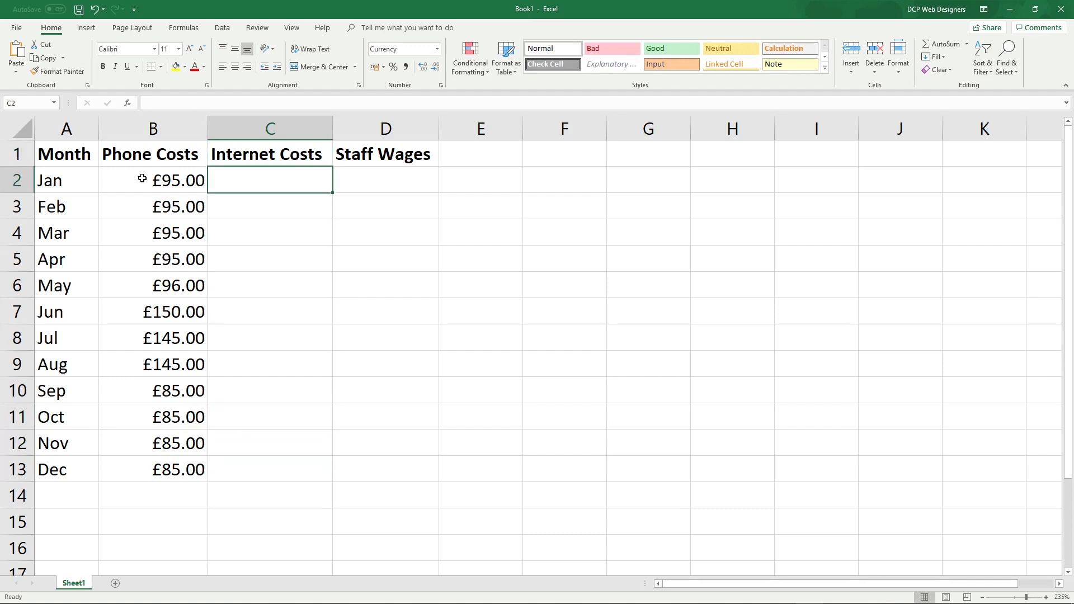
{"action": "type", "text": "25"}
{"action": "key", "text": "Return"}
{"action": "type", "text": "25"}
{"action": "key", "text": "Return"}
{"action": "type", "text": "25"}
{"action": "key", "text": "Return"}
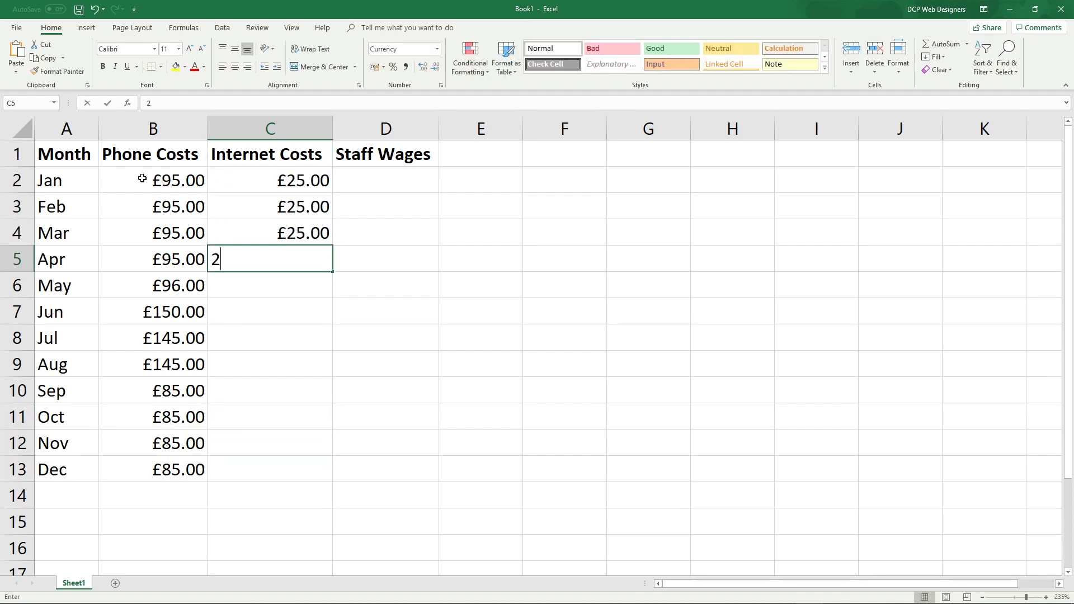
{"action": "type", "text": "25 25"}
{"action": "key", "text": "Return"}
{"action": "type", "text": "25 25 25 25 25 25"}
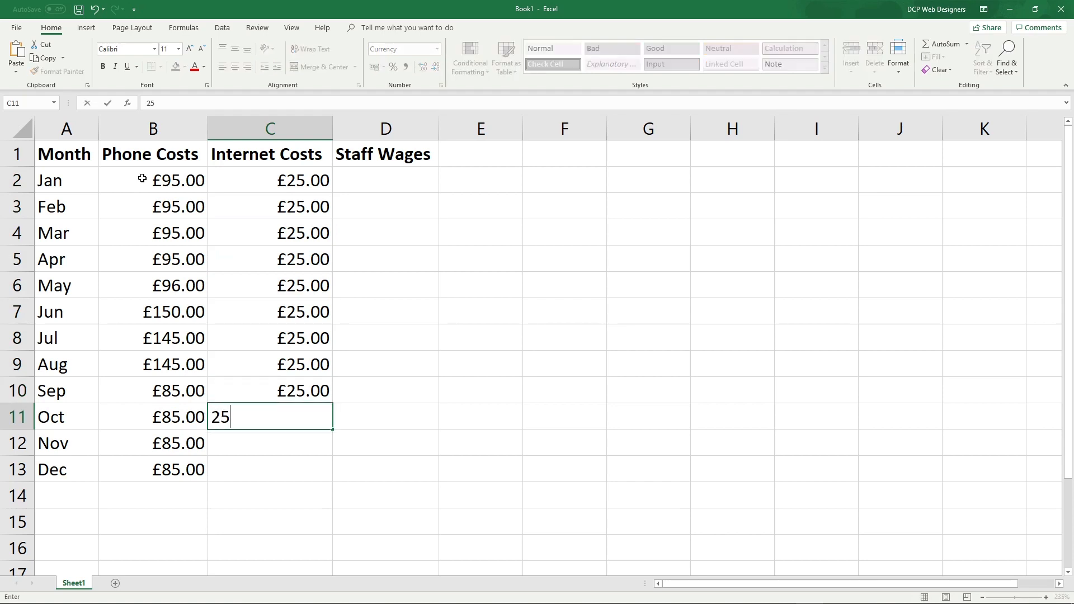
{"action": "key", "text": "Return"}
{"action": "type", "text": "25"}
{"action": "key", "text": "Return"}
{"action": "type", "text": "25"}
{"action": "key", "text": "BackSpace"}
{"action": "key", "text": "Return"}
{"action": "key", "text": "Up"}
Enter £3,000.00 as January's Staff Wages in D2
{"action": "key", "text": "Up"}
{"action": "key", "text": "Up"}
{"action": "key", "text": "Right"}
{"action": "key", "text": "Up"}
{"action": "key", "text": "Up"}
{"action": "key", "text": "Up"}
{"action": "key", "text": "Up"}
{"action": "key", "text": "Up"}
{"action": "key", "text": "Up"}
{"action": "key", "text": "Up"}
{"action": "key", "text": "Up"}
{"action": "key", "text": "Up"}
{"action": "key", "text": "Up"}
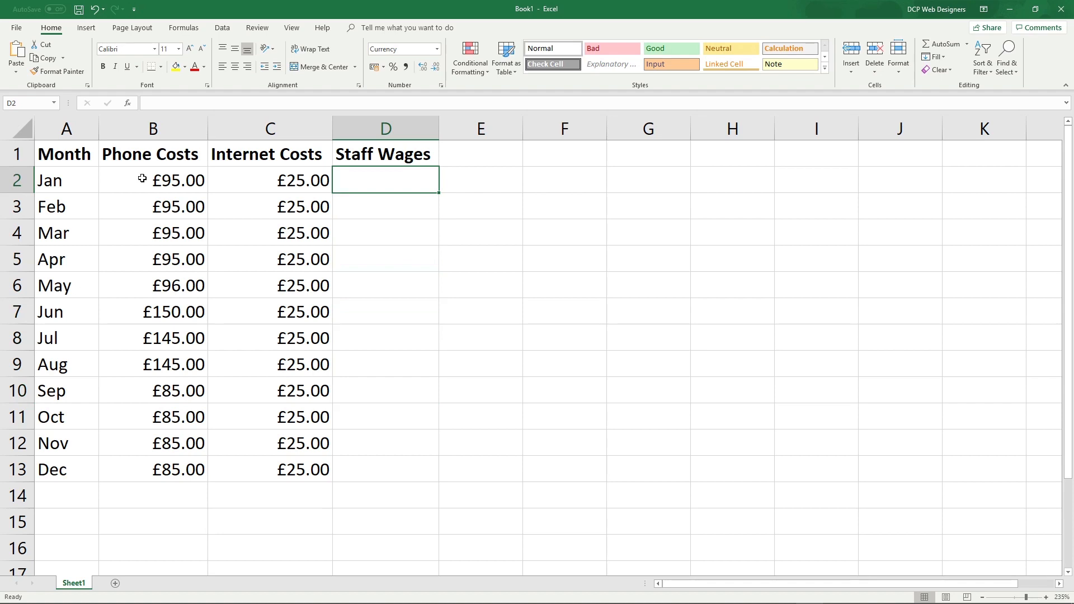
{"action": "type", "text": "3000"}
{"action": "key", "text": "Return"}
Copy January's £3,000.00 wage and paste it down through D13
{"action": "key", "text": "Up"}
{"action": "key", "text": "ctrl+c"}
{"action": "key", "text": "ctrl+v"}
{"action": "key", "text": "Down"}
{"action": "key", "text": "ctrl+v"}
{"action": "key", "text": "Down"}
{"action": "key", "text": "ctrl+v"}
{"action": "key", "text": "Down"}
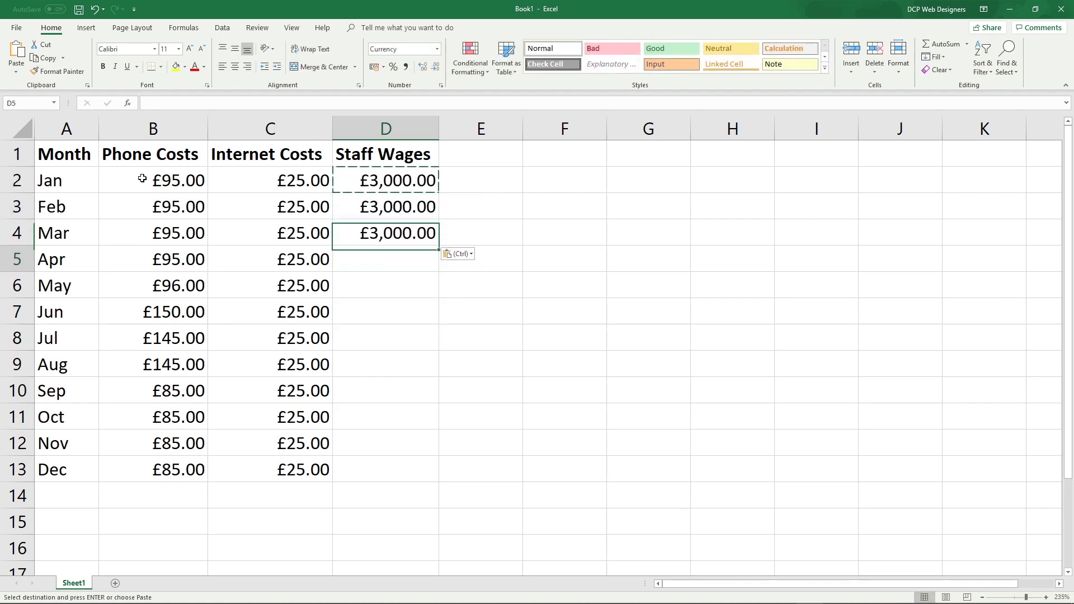
{"action": "key", "text": "ctrl+v"}
{"action": "key", "text": "Down"}
{"action": "key", "text": "ctrl+v"}
{"action": "key", "text": "Down"}
{"action": "key", "text": "ctrl+v"}
{"action": "key", "text": "Down"}
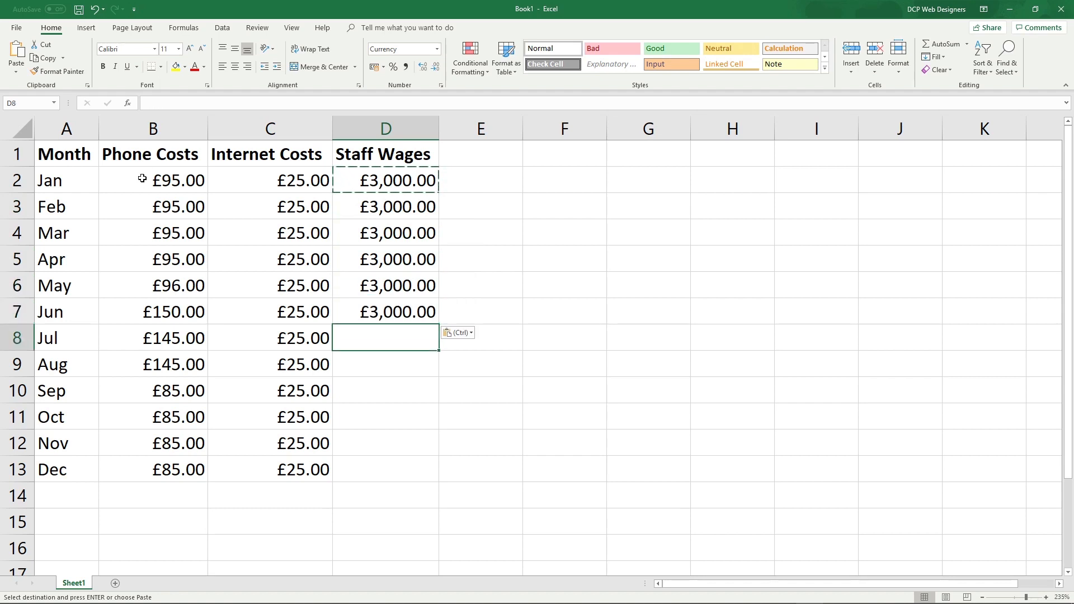
{"action": "key", "text": "ctrl+v"}
{"action": "key", "text": "Down"}
{"action": "key", "text": "ctrl+v"}
{"action": "key", "text": "Down"}
{"action": "key", "text": "ctrl+v"}
{"action": "key", "text": "Down"}
{"action": "key", "text": "ctrl+v"}
{"action": "key", "text": "Down"}
{"action": "key", "text": "ctrl+v"}
{"action": "key", "text": "Down"}
{"action": "key", "text": "ctrl+v"}
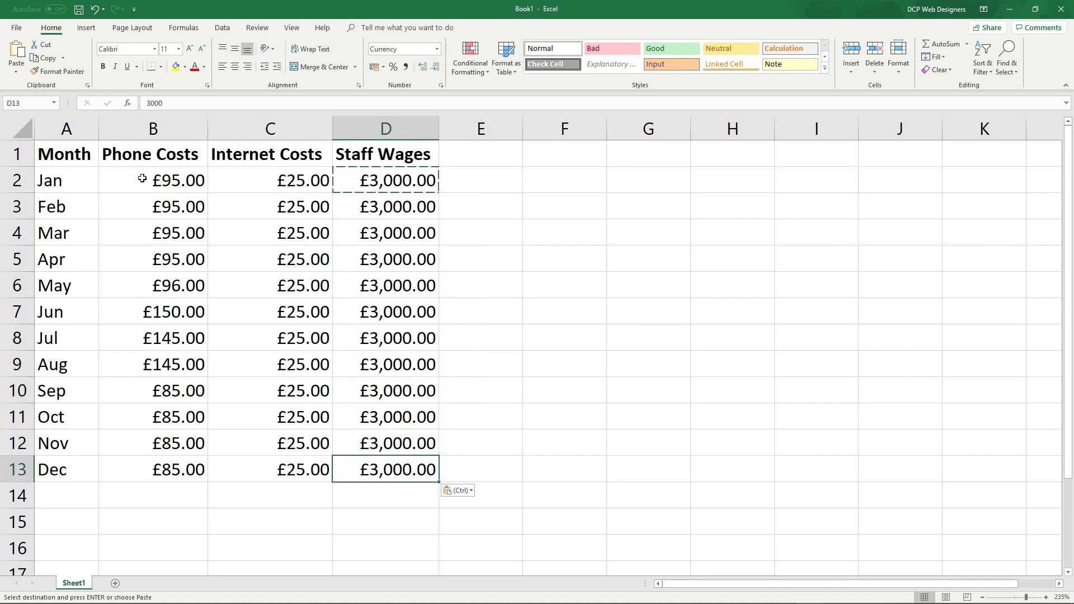
Change December's wage in D13 to £3,900.00, then open and dismiss the save prompt
{"action": "key", "text": "F2"}
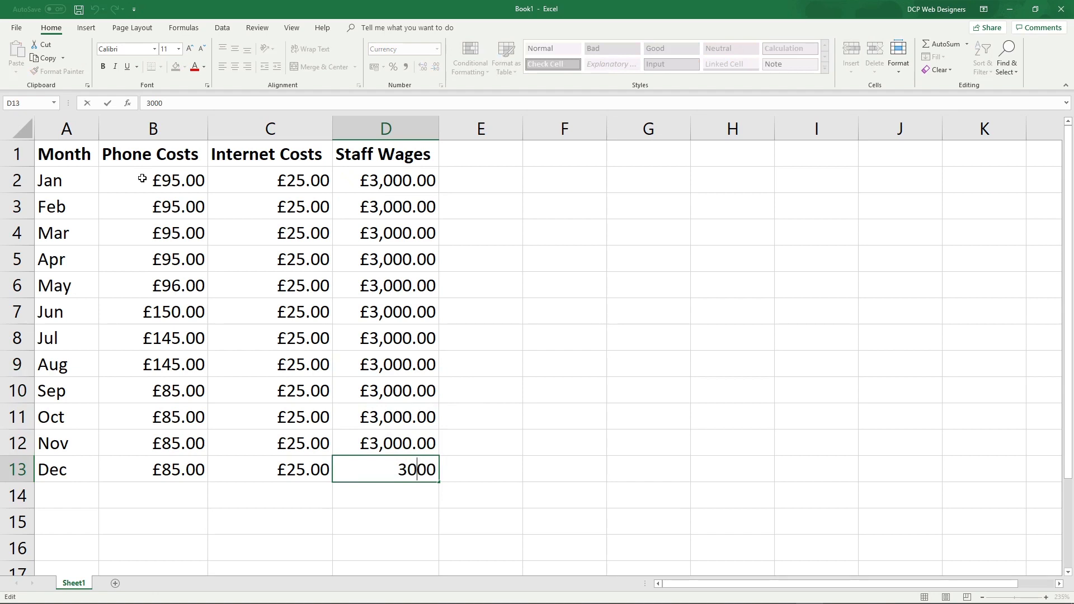
{"action": "key", "text": "Left"}
{"action": "key", "text": "Left"}
{"action": "key", "text": "BackSpace"}
{"action": "type", "text": "9"}
{"action": "key", "text": "Return"}
{"action": "key", "text": "Up"}
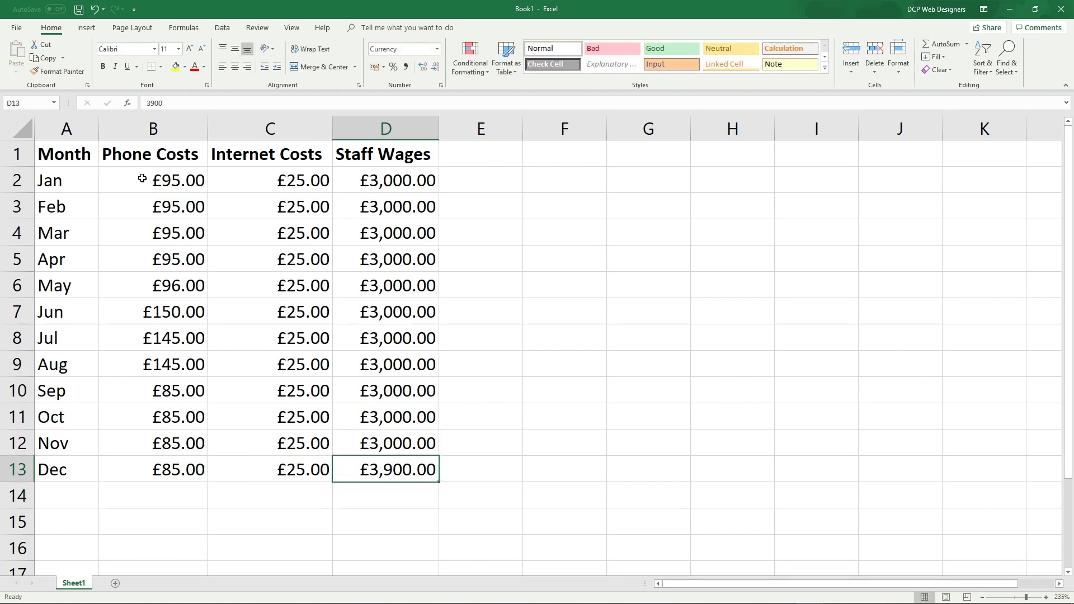
{"action": "key", "text": "ctrl+s"}
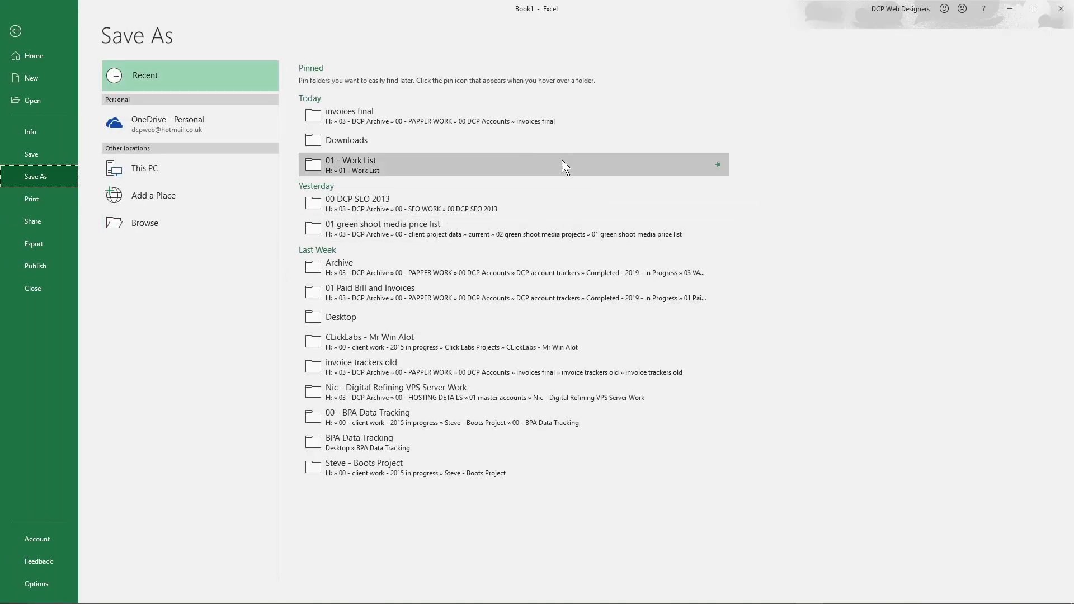
{"action": "key", "text": "Escape"}
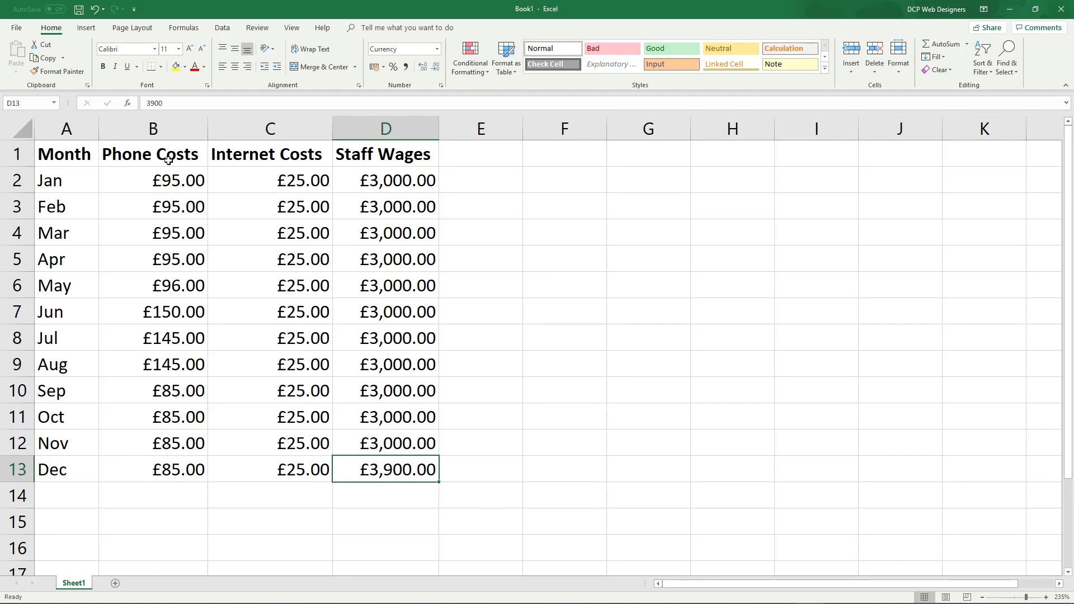
AutoSum B2:B13 into B14 for a £1,256.00 Phone Costs total and bold it
{"action": "left_click", "coordinate": [290, 492]}
{"action": "left_click", "coordinate": [184, 498]}
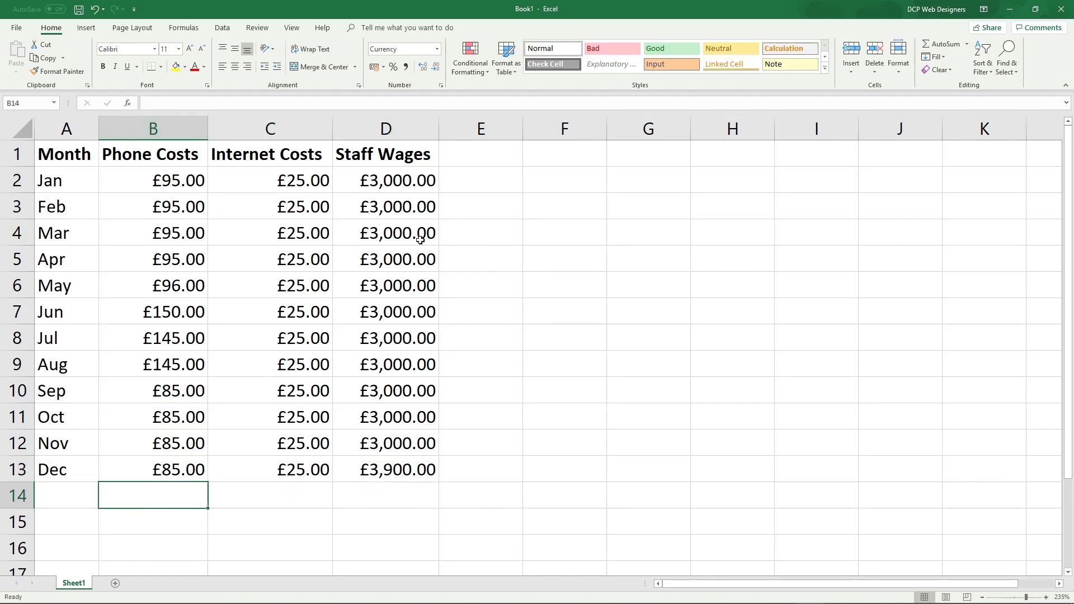
{"action": "left_click", "coordinate": [151, 175]}
{"action": "left_click", "coordinate": [176, 196]}
{"action": "left_click", "coordinate": [183, 236]}
{"action": "left_click", "coordinate": [186, 274]}
{"action": "left_click", "coordinate": [197, 513]}
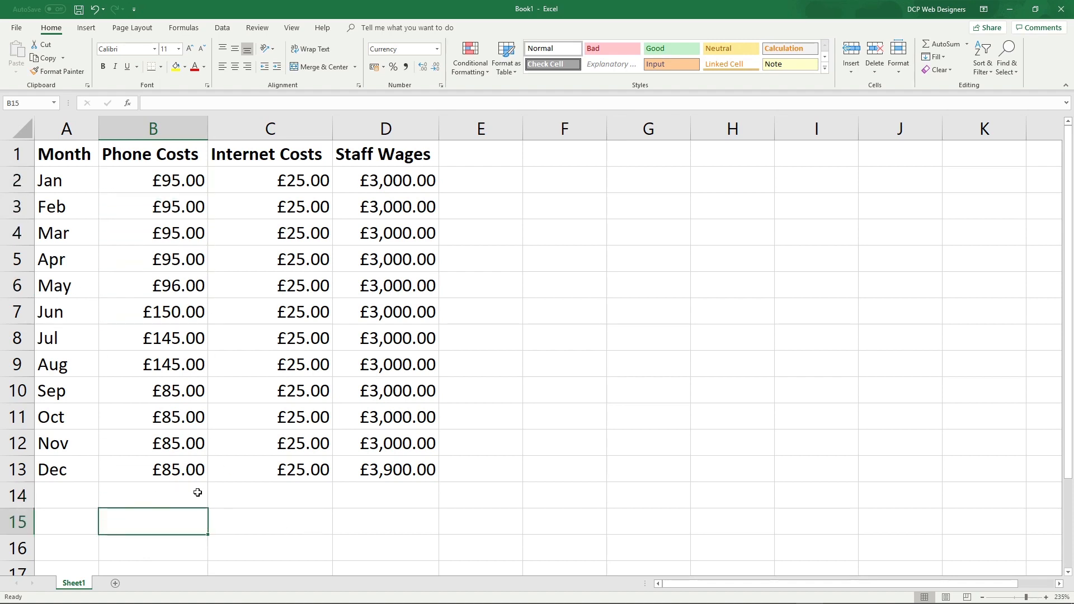
{"action": "left_click", "coordinate": [197, 492]}
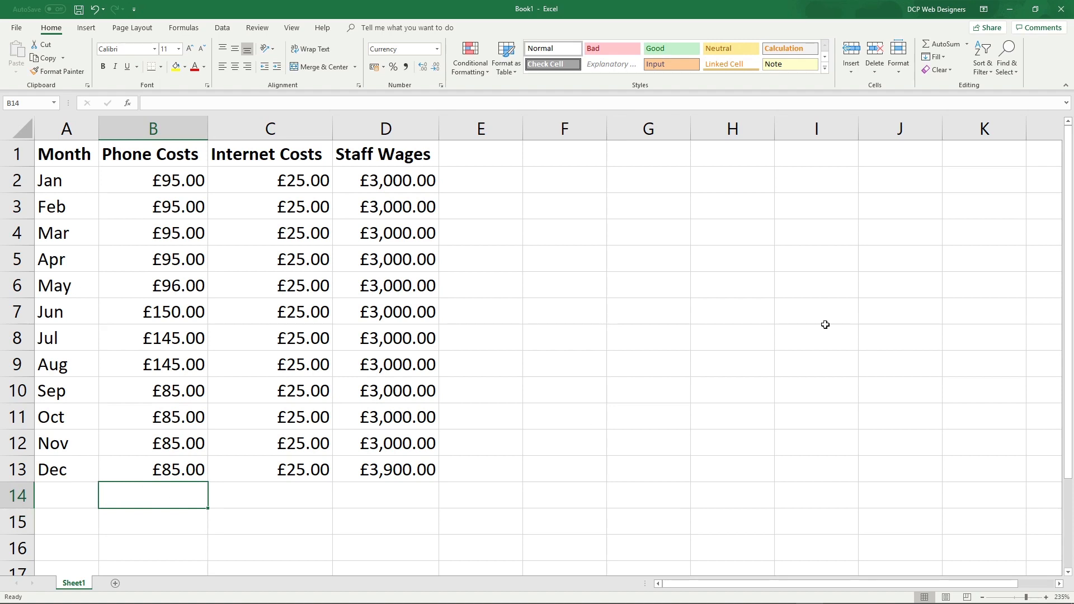
{"action": "left_click", "coordinate": [946, 45]}
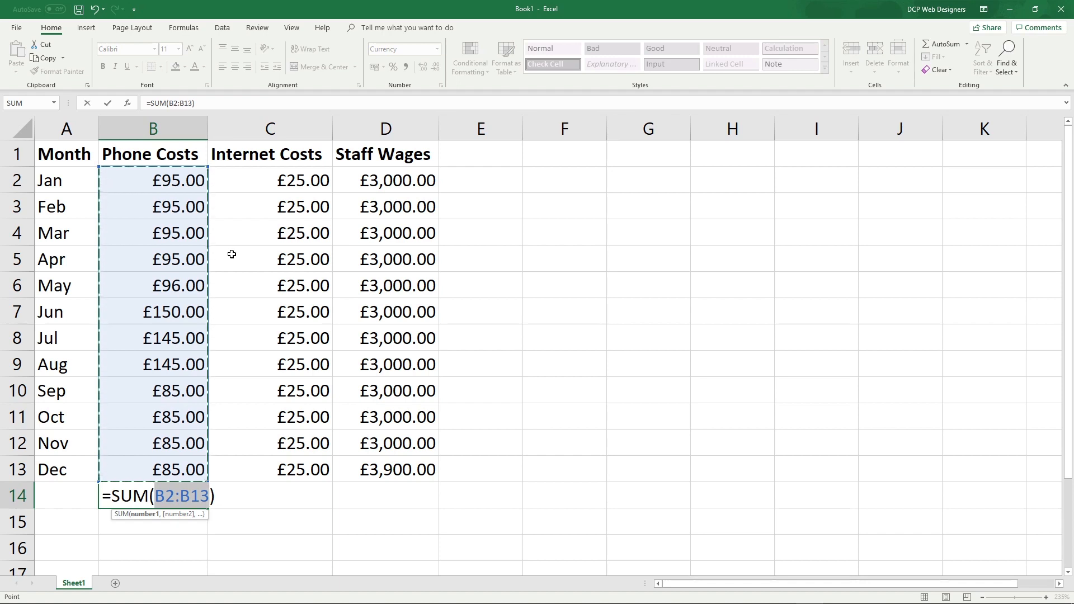
{"action": "key", "text": "Return"}
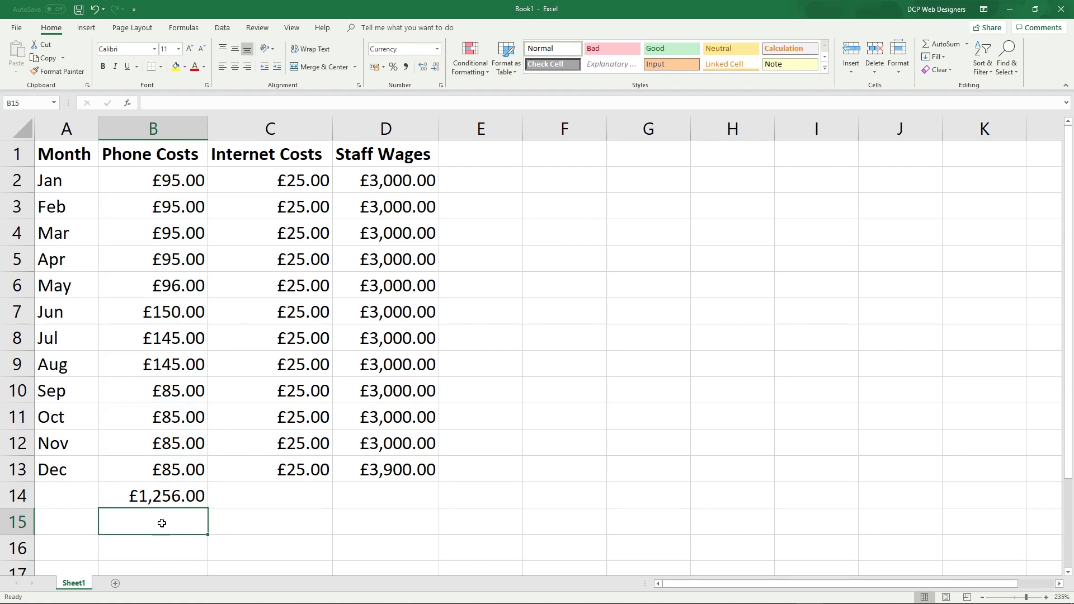
{"action": "left_click", "coordinate": [159, 499]}
{"action": "key", "text": "ctrl+b"}
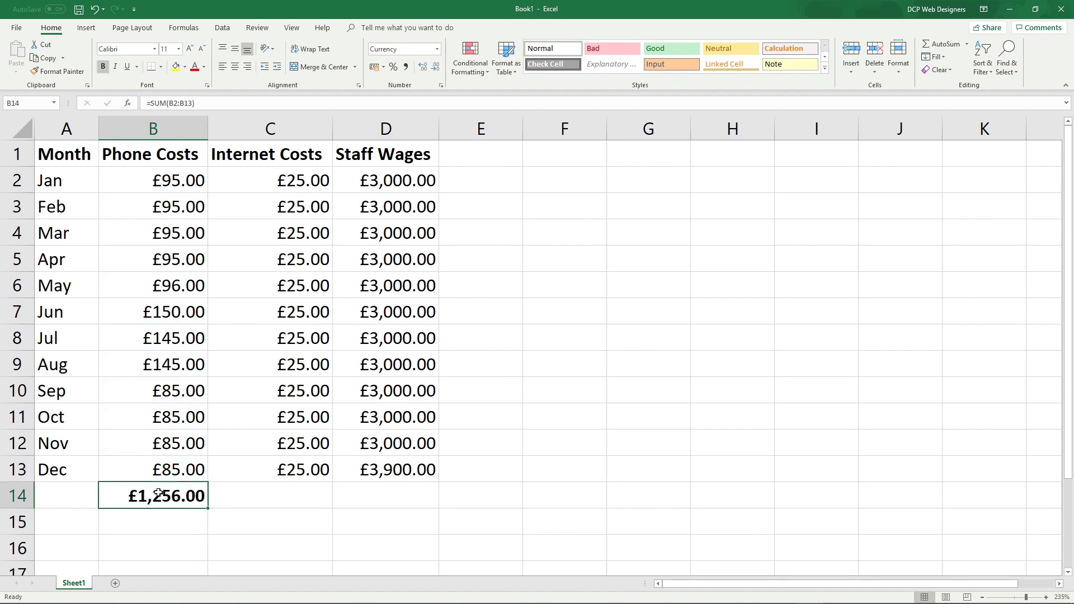
AutoSum the Internet Costs into C14 (£300.00) and bold it
{"action": "left_click", "coordinate": [296, 495]}
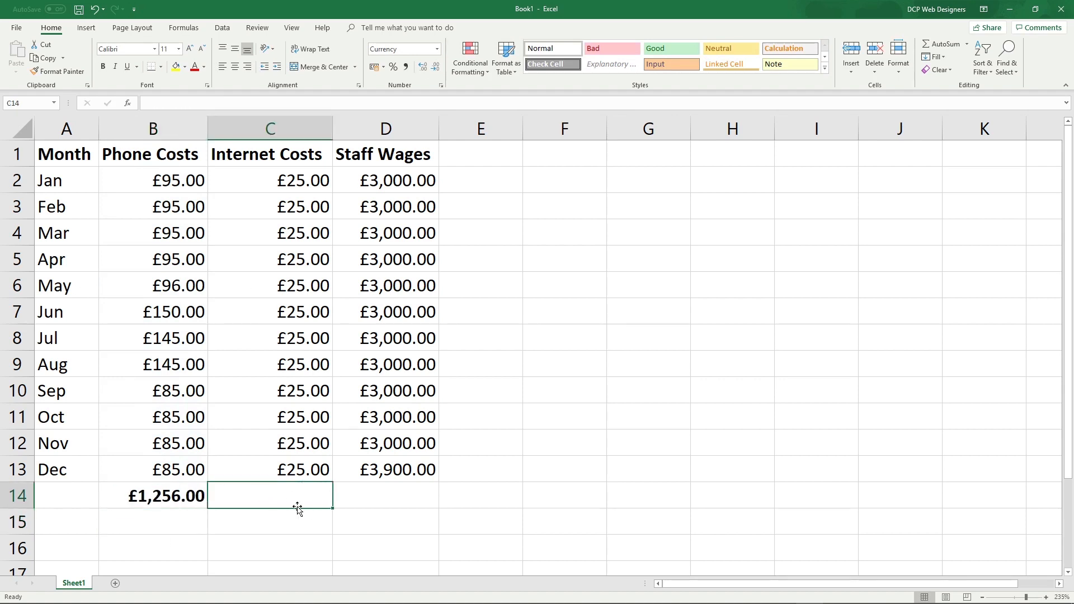
{"action": "left_click", "coordinate": [933, 42]}
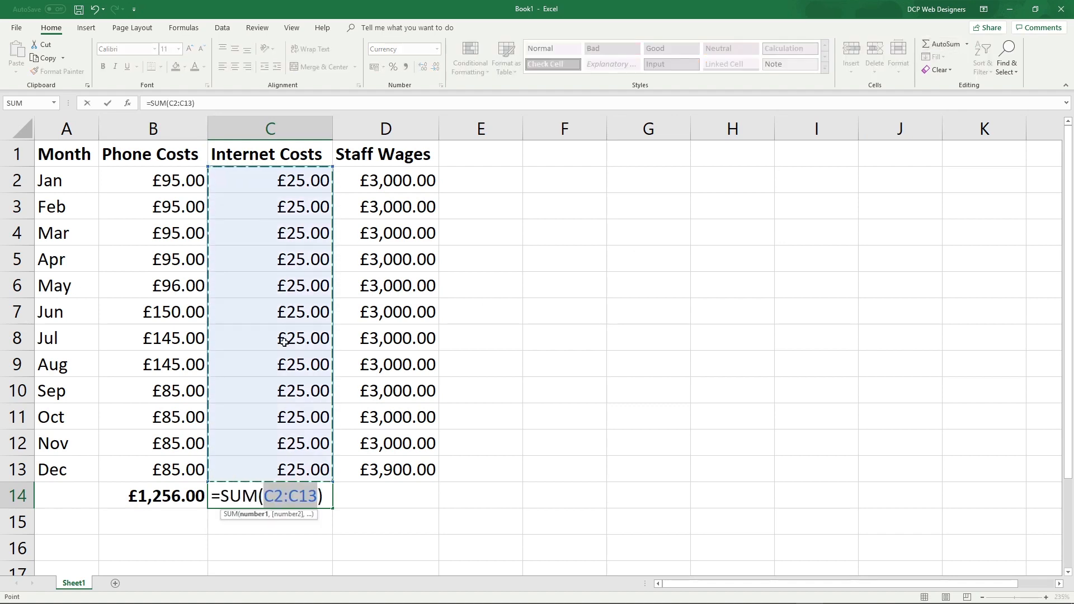
{"action": "key", "text": "Return"}
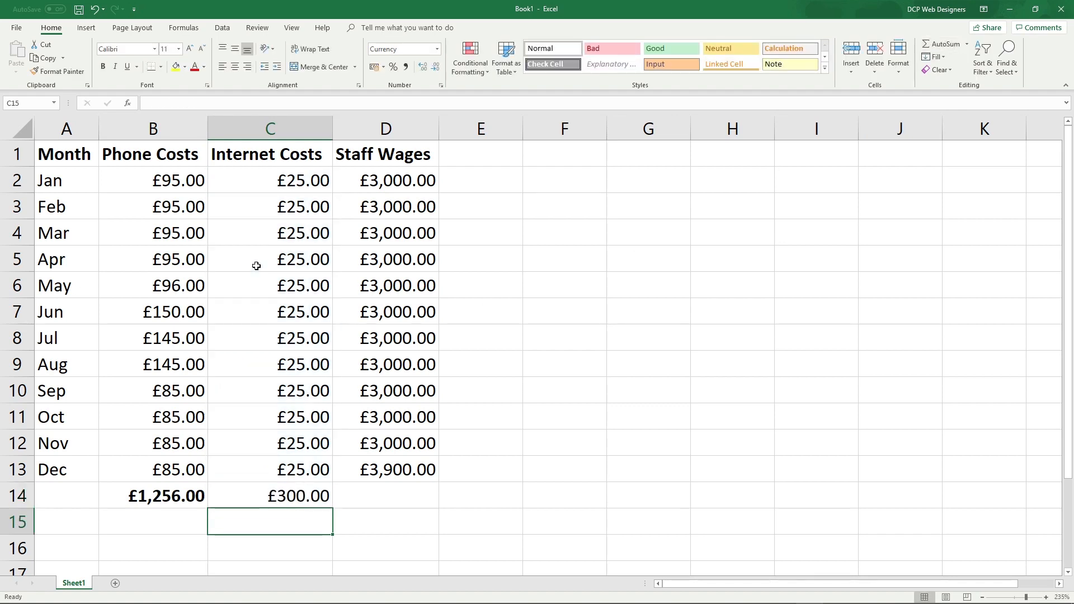
{"action": "left_click", "coordinate": [291, 500]}
{"action": "key", "text": "ctrl+b"}
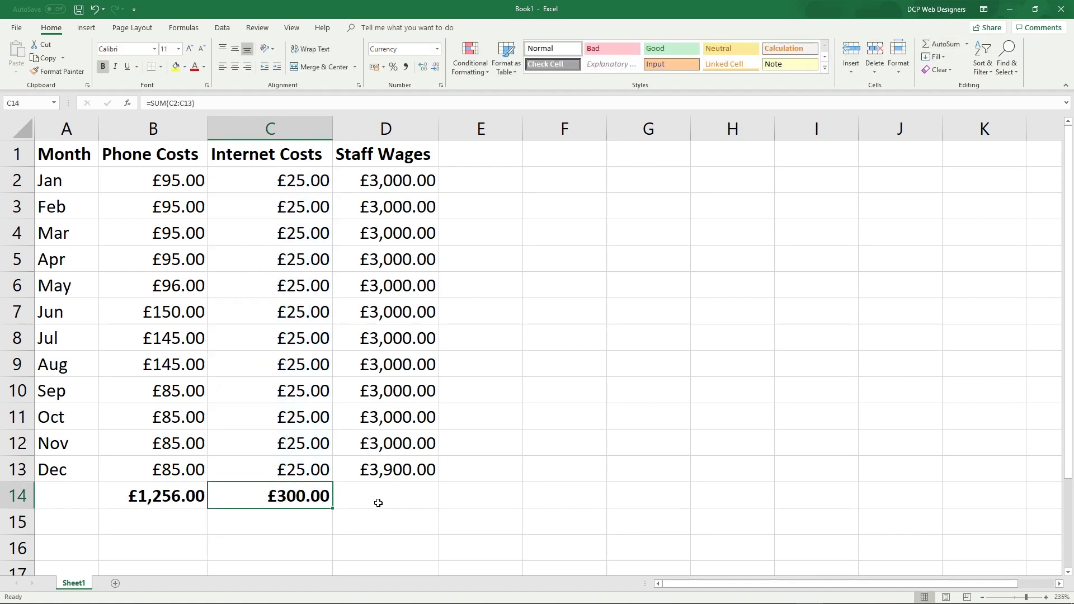
AutoSum the Staff Wages into D14 (£36,900.00) and bold it
{"action": "left_click", "coordinate": [378, 502]}
{"action": "left_click", "coordinate": [944, 42]}
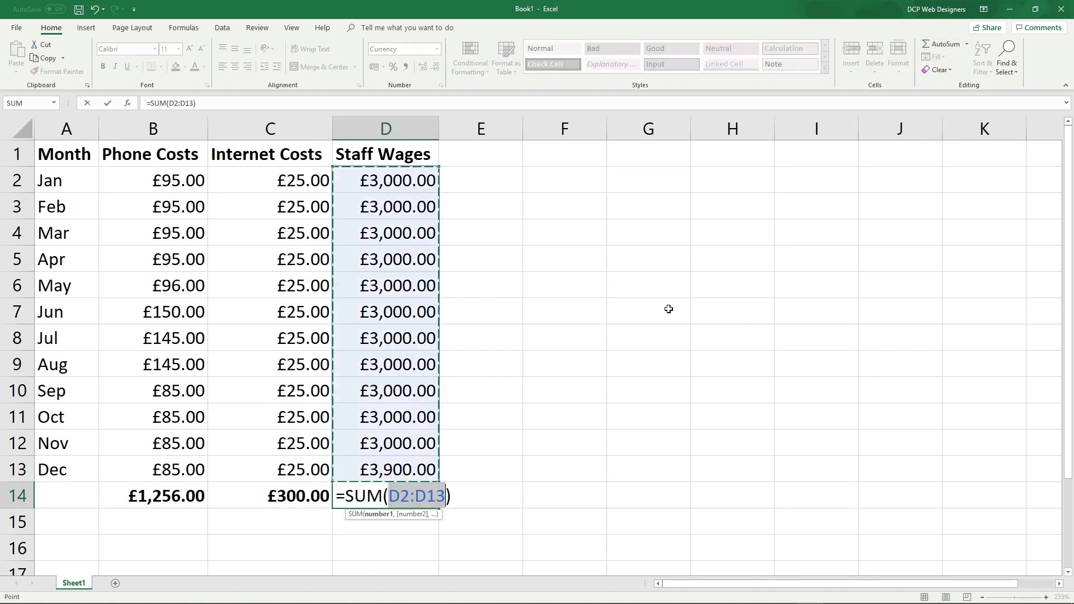
{"action": "key", "text": "Return"}
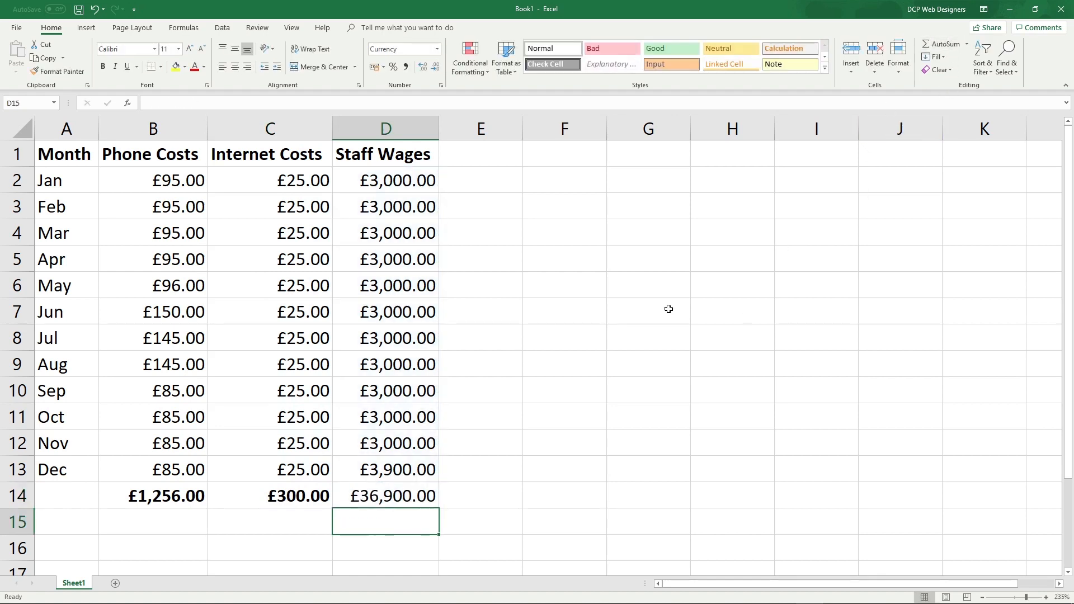
{"action": "left_click", "coordinate": [409, 497]}
{"action": "key", "text": "ctrl+b"}
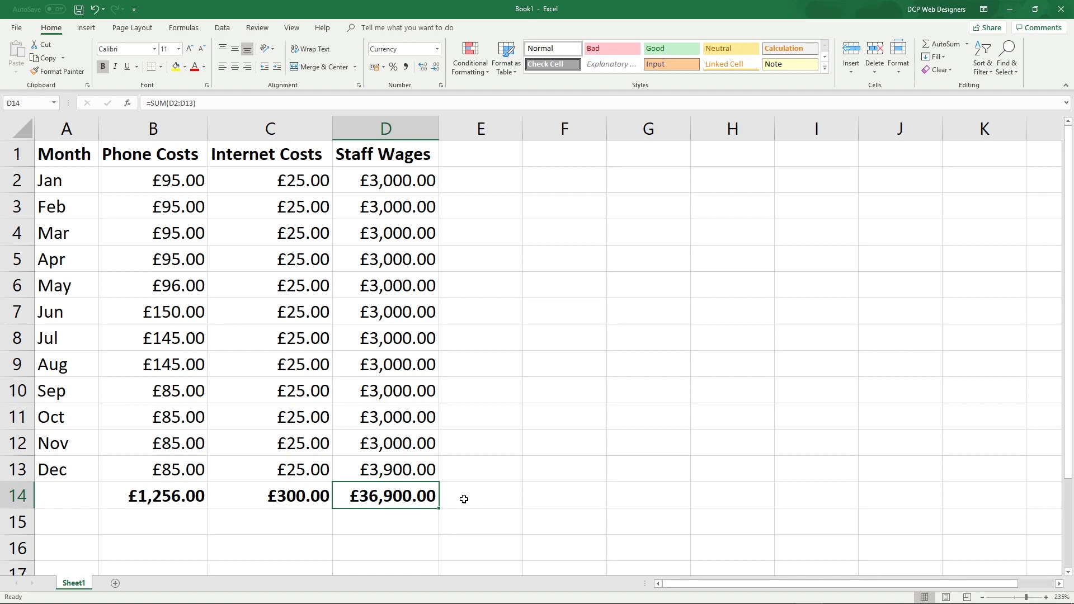
{"action": "left_click", "coordinate": [479, 506]}
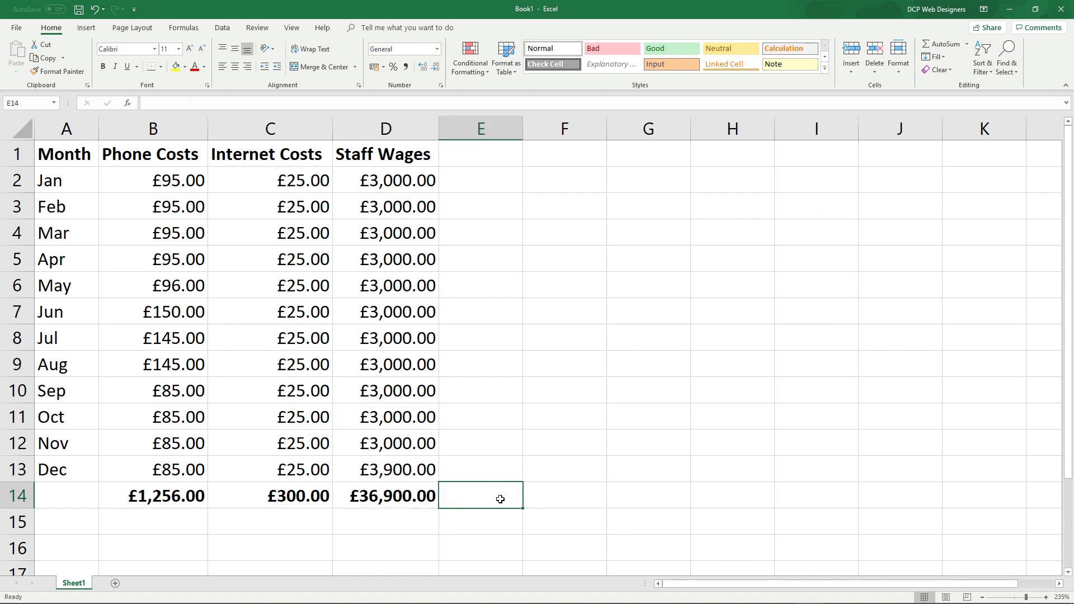
AutoSum the B14:D14 column totals into E14 and autofit column E to show £38,456.00
{"action": "left_click_drag", "start_coordinate": [499, 501], "coordinate": [176, 504]}
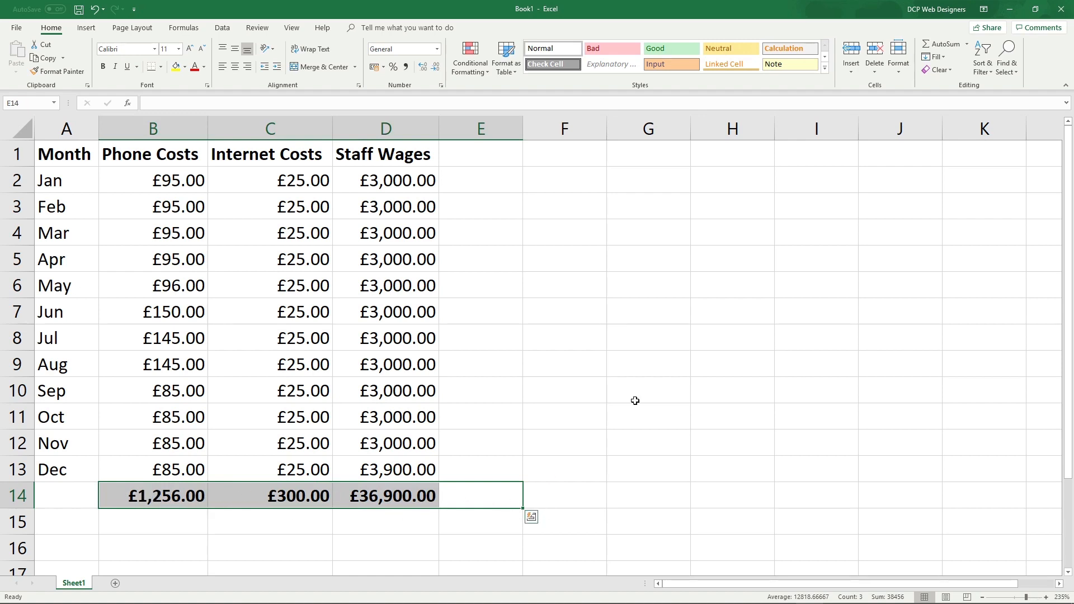
{"action": "left_click", "coordinate": [954, 44]}
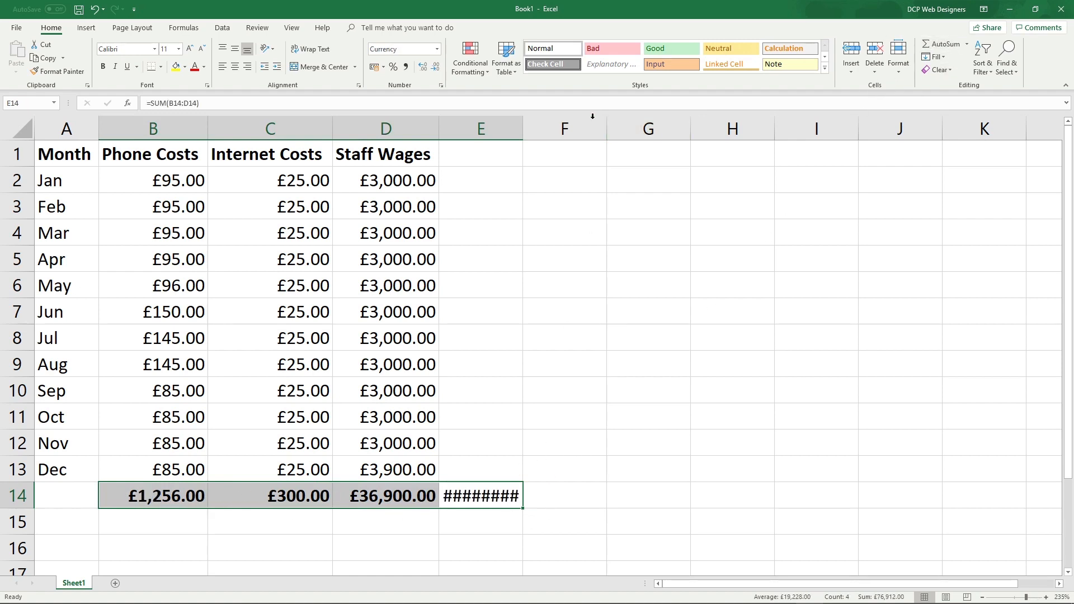
{"action": "double_click", "coordinate": [525, 127]}
{"action": "left_click", "coordinate": [621, 529]}
Make the £38,456.00 grand total in E14 bold
{"action": "left_click", "coordinate": [481, 499]}
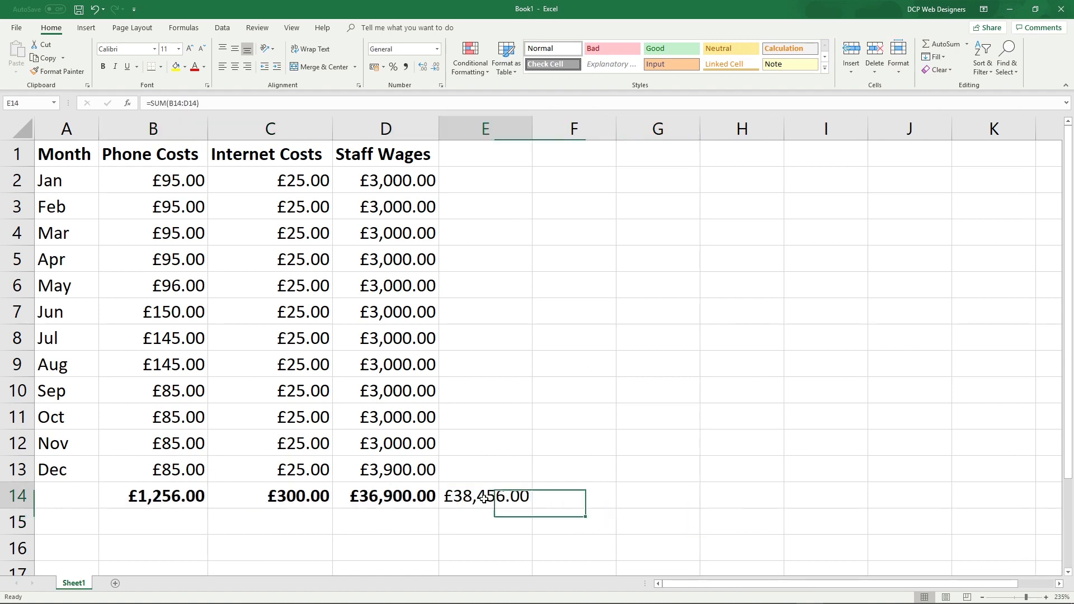
{"action": "key", "text": "ctrl+b"}
{"action": "left_click", "coordinate": [497, 544]}
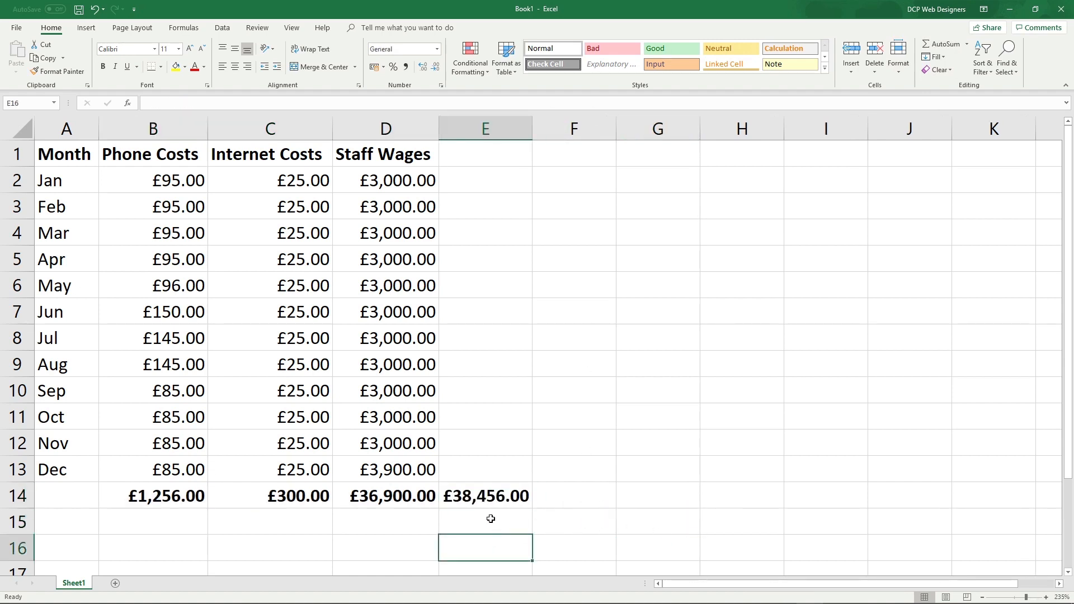
Verify E14's =SUM(B14:D14) formula against the three selected column totals
{"action": "left_click", "coordinate": [481, 498]}
{"action": "left_click_drag", "start_coordinate": [430, 496], "coordinate": [187, 496]}
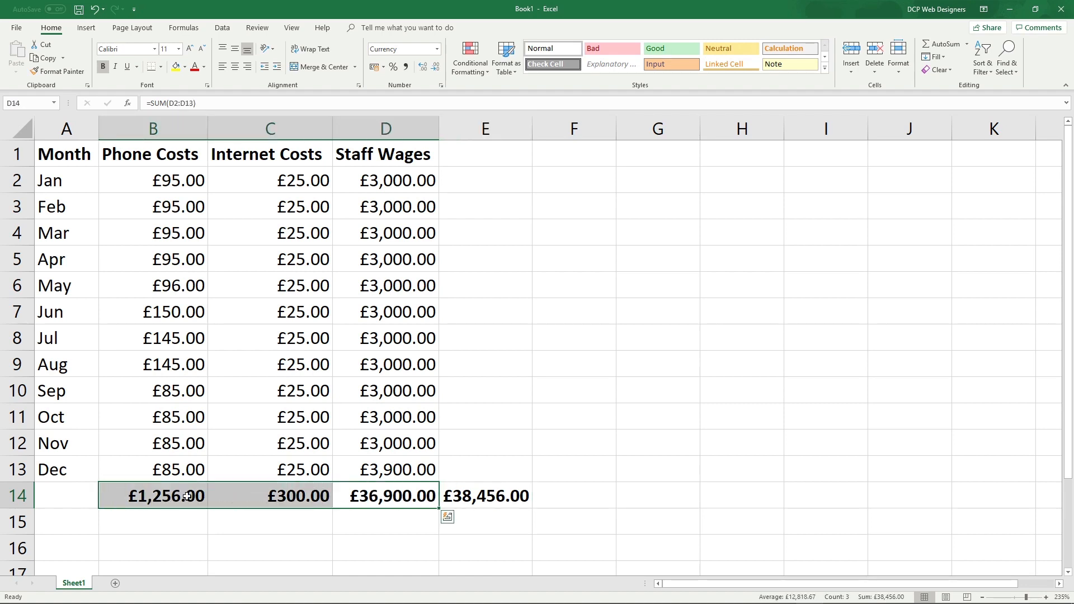
{"action": "left_click", "coordinate": [425, 559]}
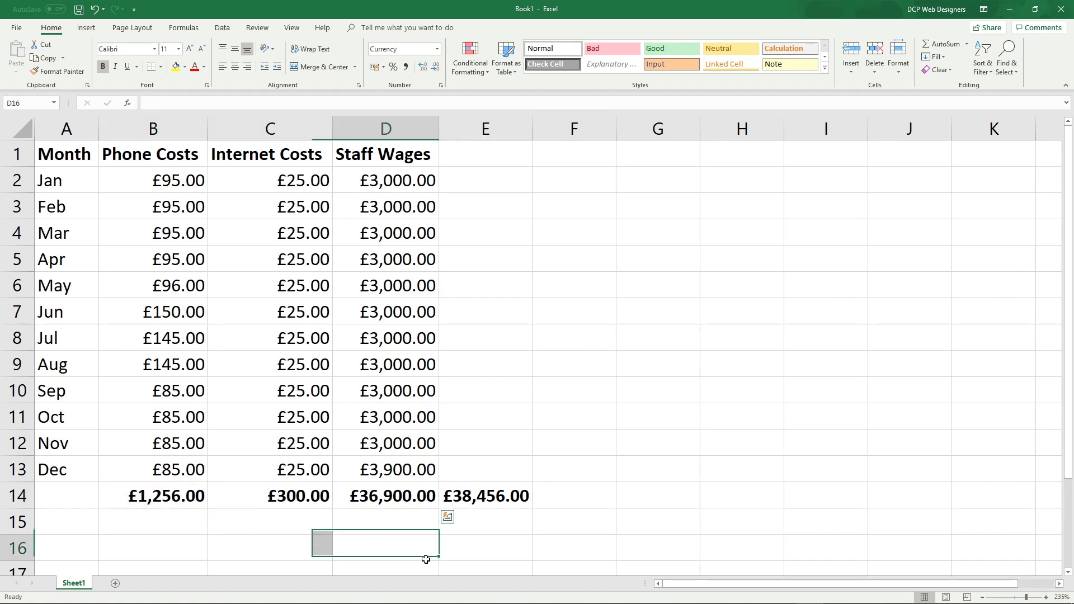
{"action": "left_click", "coordinate": [479, 176]}
AutoSum January's costs from B2:D2 into E2, giving £3,120.00
{"action": "left_click_drag", "start_coordinate": [503, 179], "coordinate": [151, 178]}
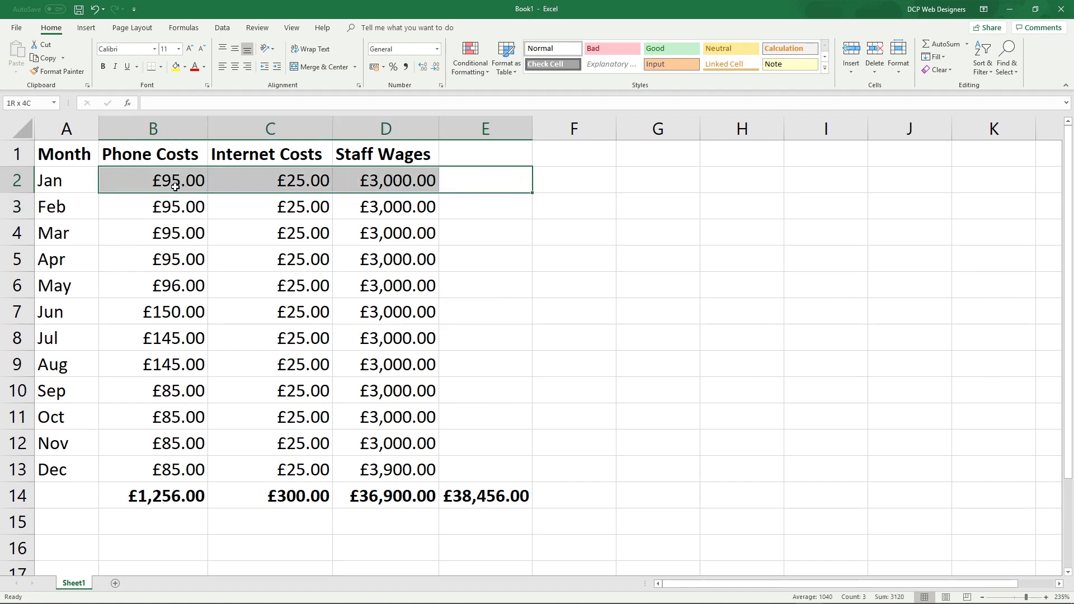
{"action": "left_click", "coordinate": [942, 48]}
{"action": "left_click", "coordinate": [459, 185]}
Bold the January total and fill it down to E13, ending at £4,010.00 for Dec
{"action": "left_click_drag", "start_coordinate": [79, 180], "coordinate": [520, 180]}
{"action": "left_click", "coordinate": [483, 178]}
{"action": "key", "text": "ctrl+b"}
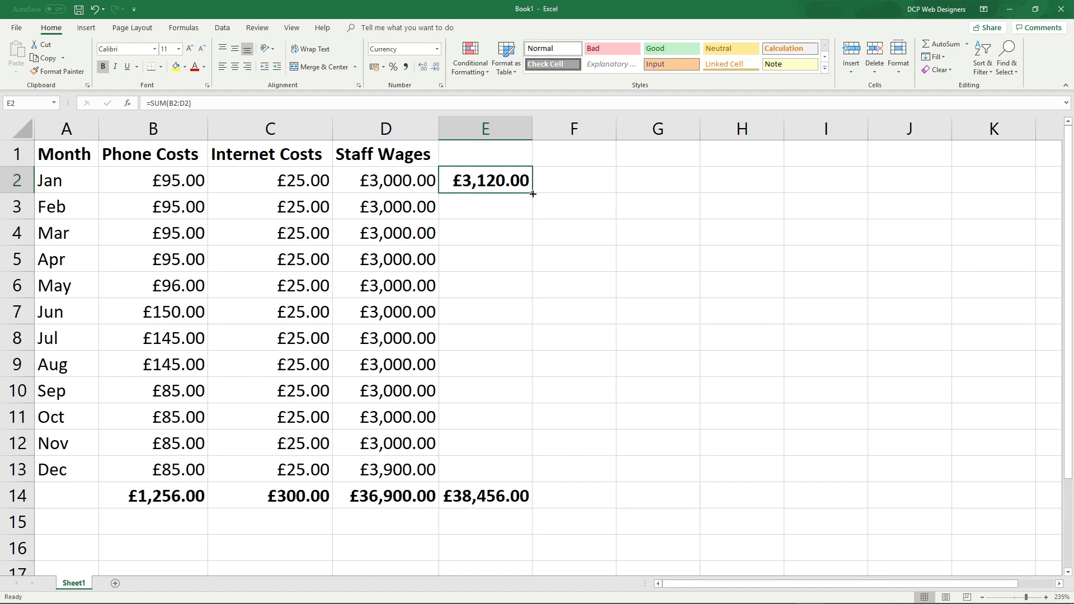
{"action": "left_click_drag", "start_coordinate": [532, 194], "coordinate": [534, 490]}
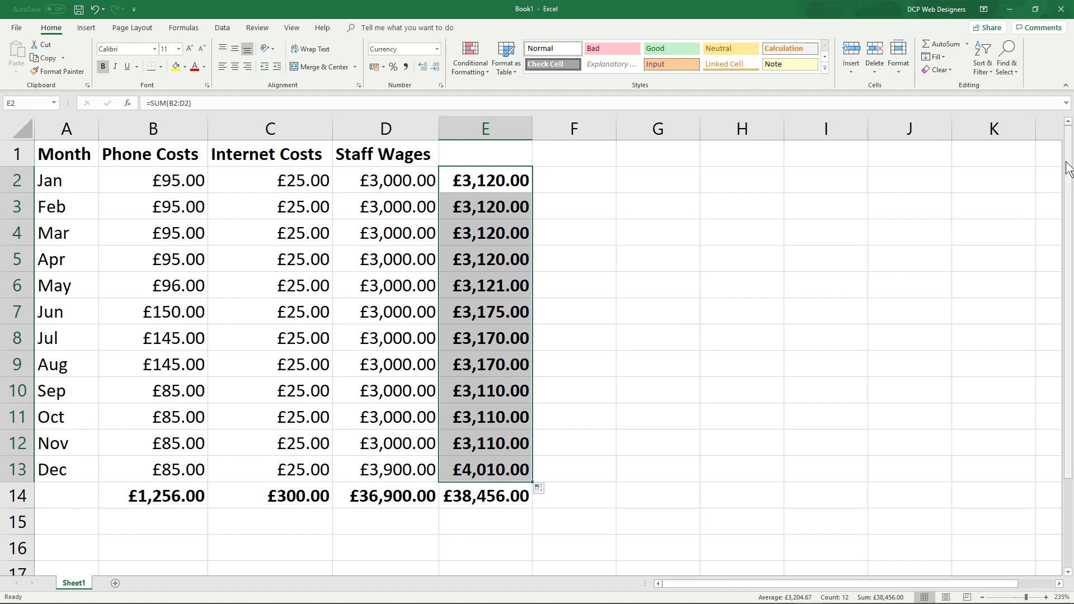
{"action": "left_click", "coordinate": [730, 340]}
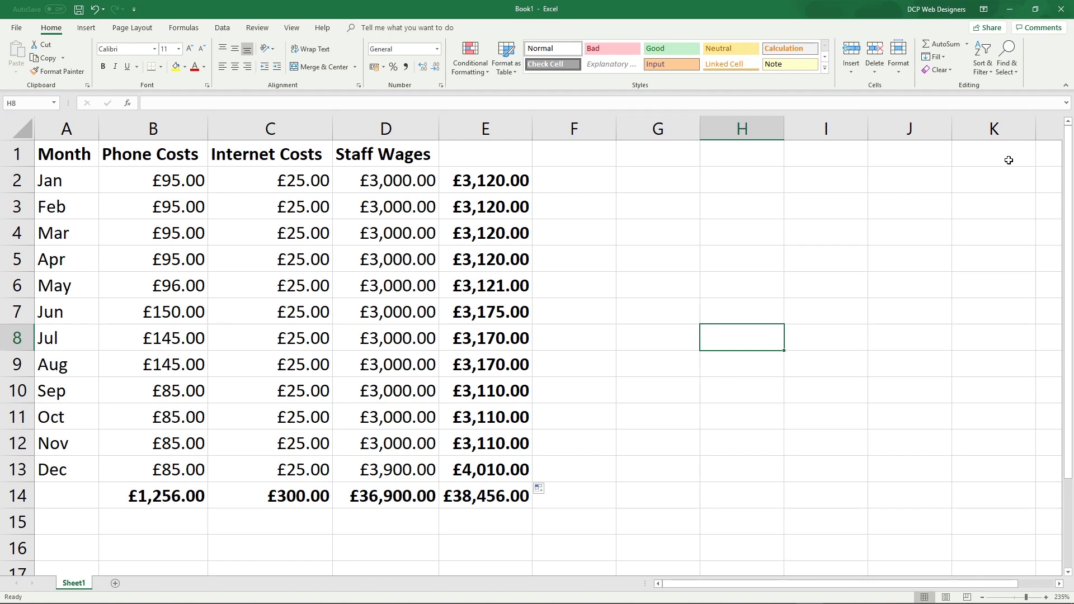
Minimise the finished budget workbook to reveal the Windows desktop
{"action": "left_click", "coordinate": [1010, 9]}
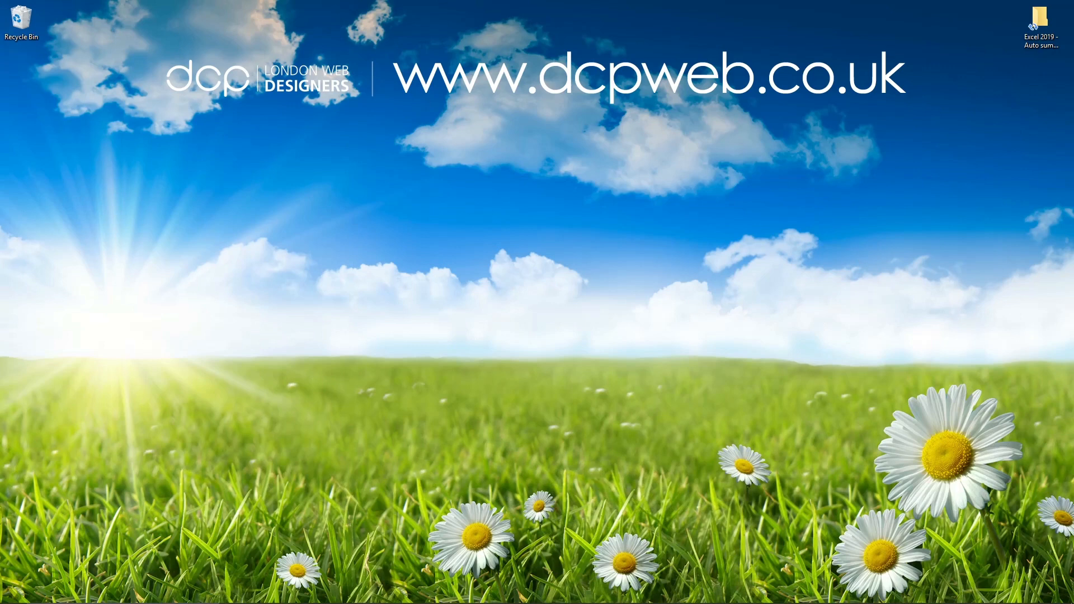